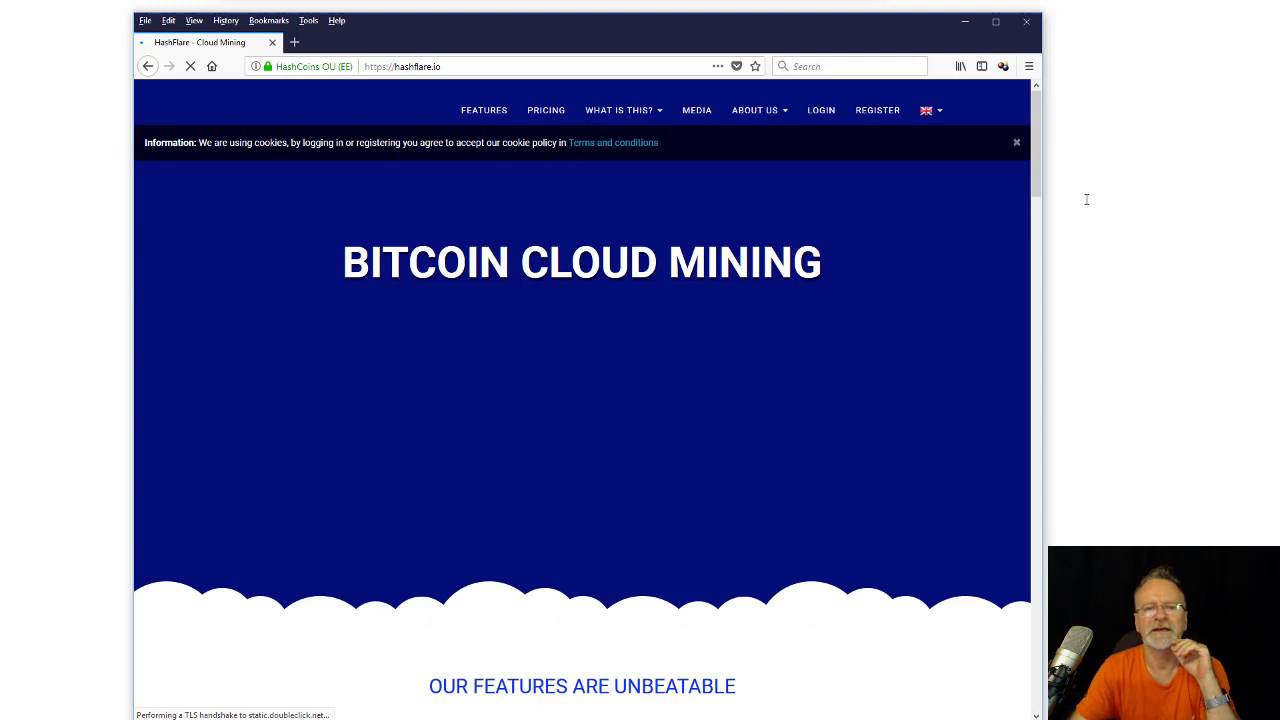
Open the HashFlare registration form and start filling in the email address.
click(876, 112)
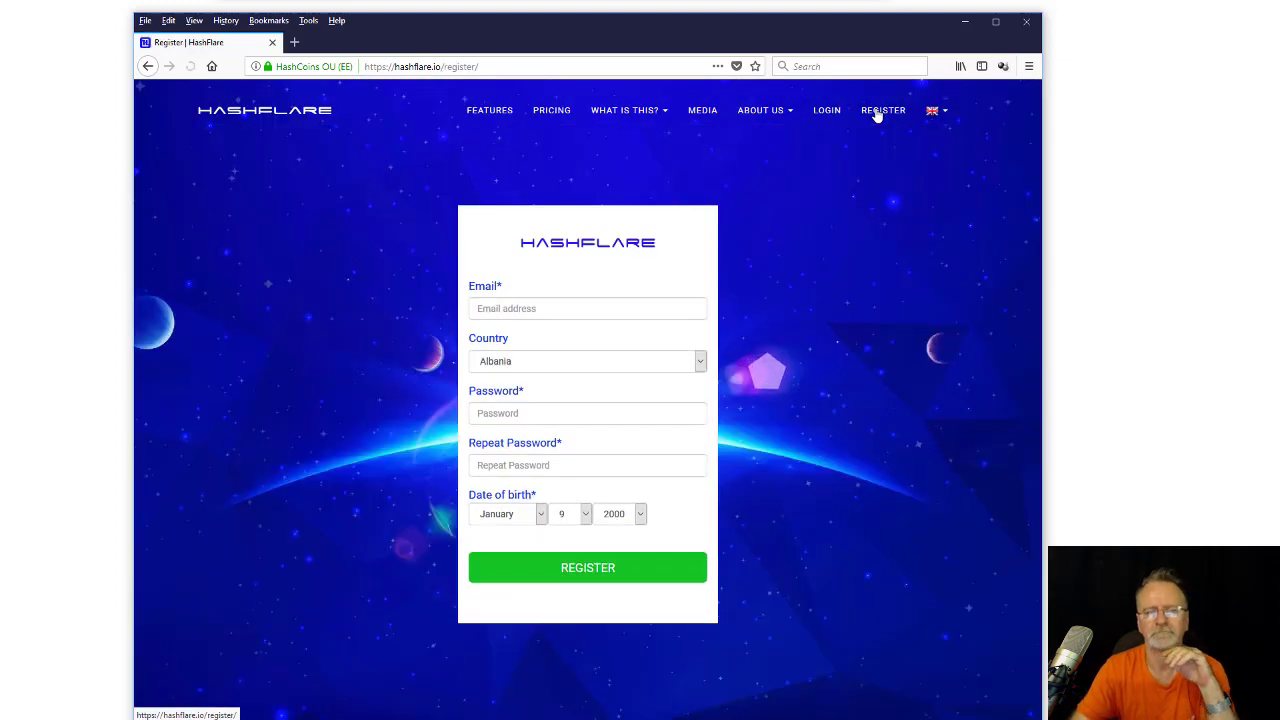
click(518, 309)
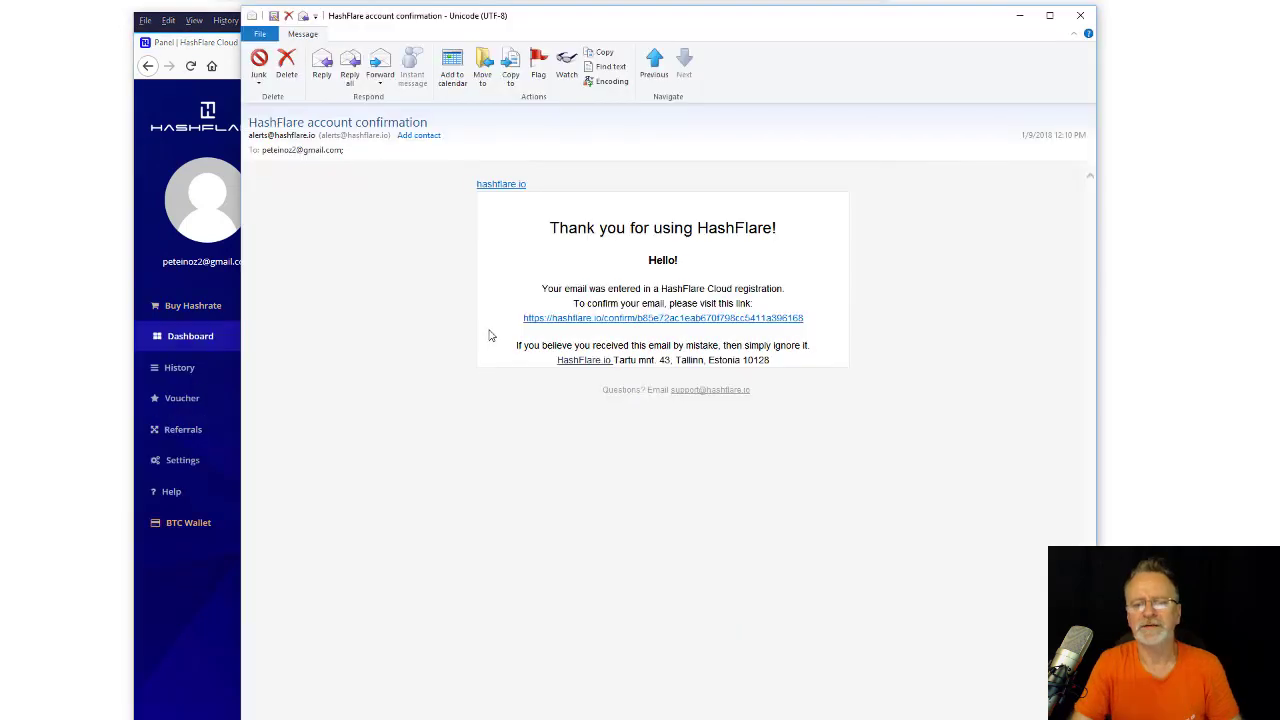
Select the account confirmation link in the email and return to the Firefox window.
drag(520, 318, 767, 320)
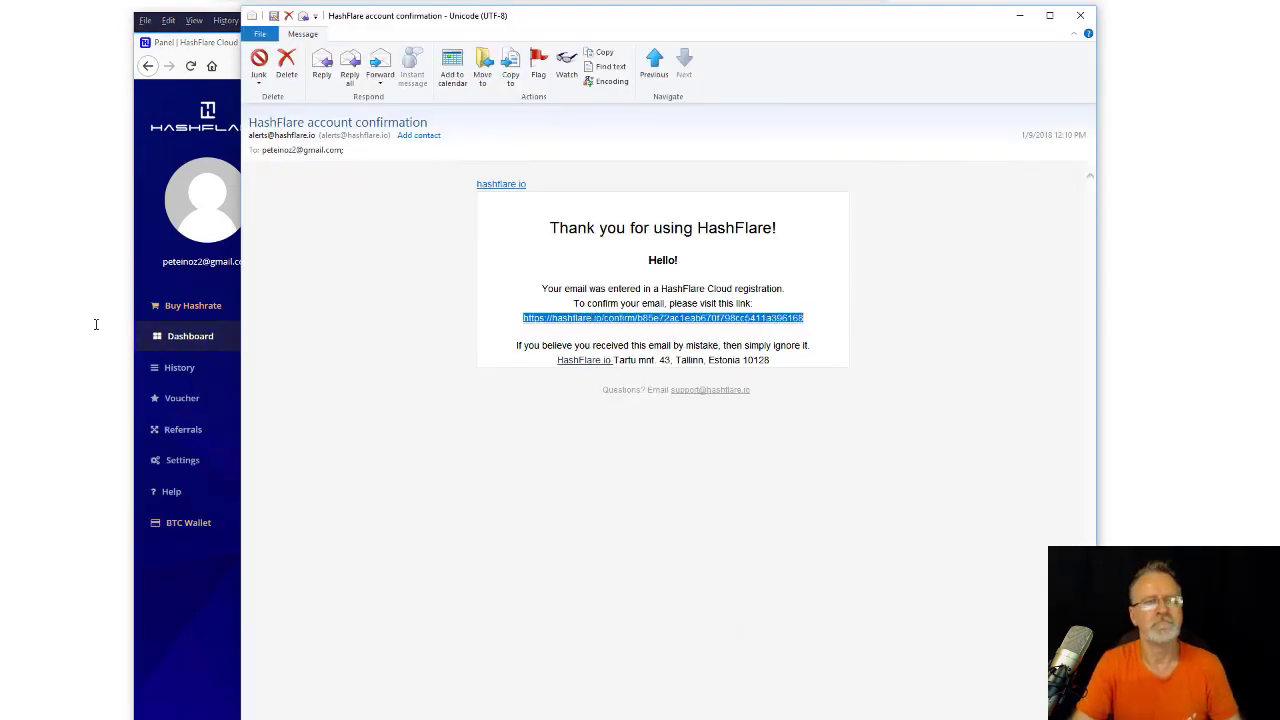
click(190, 571)
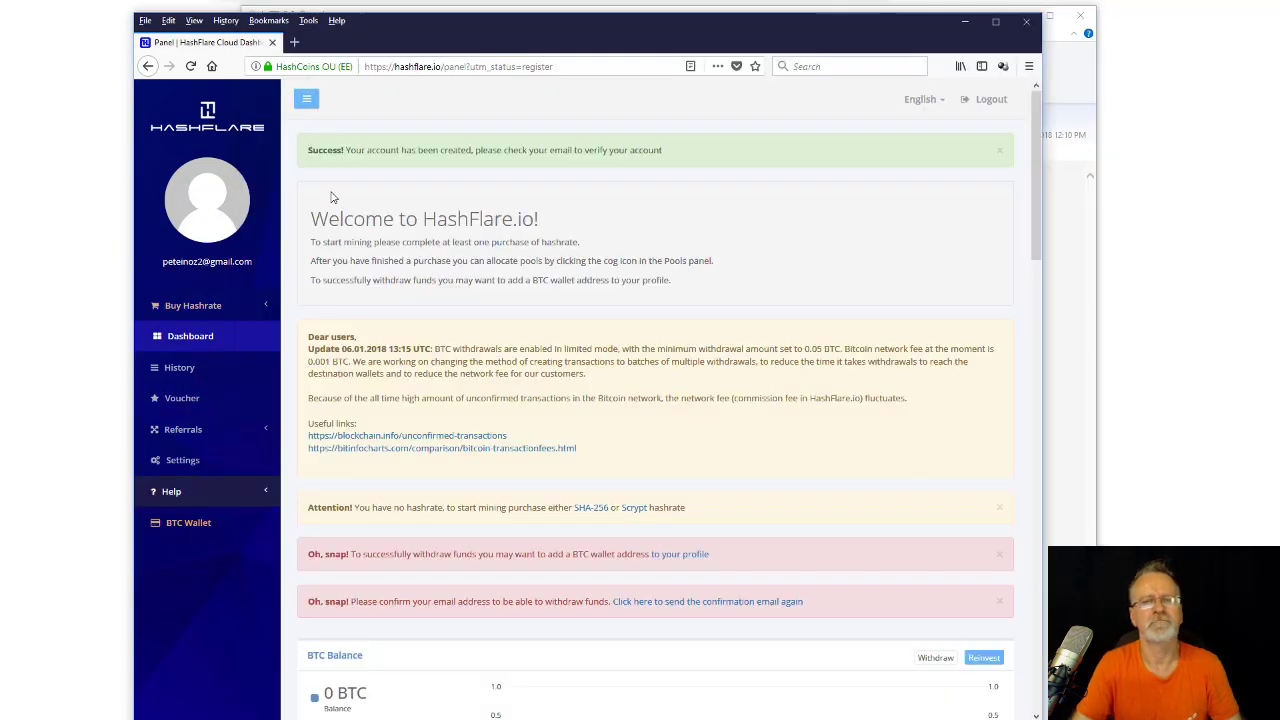
Load the pasted confirmation link in the address bar to activate the account.
click(422, 66)
text(https://hashflare.io/confirm/b85e72acdeab670f798cc5411a396168)
key(Return)
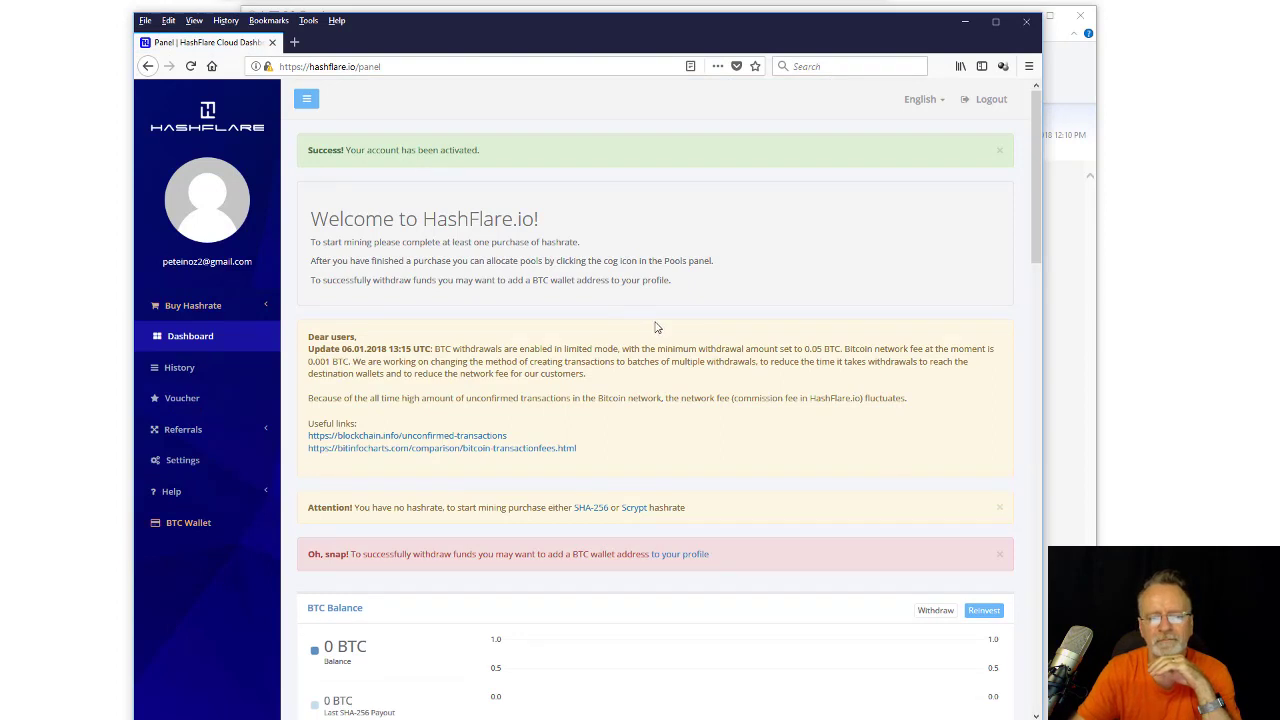
scroll(655, 327, down, 3)
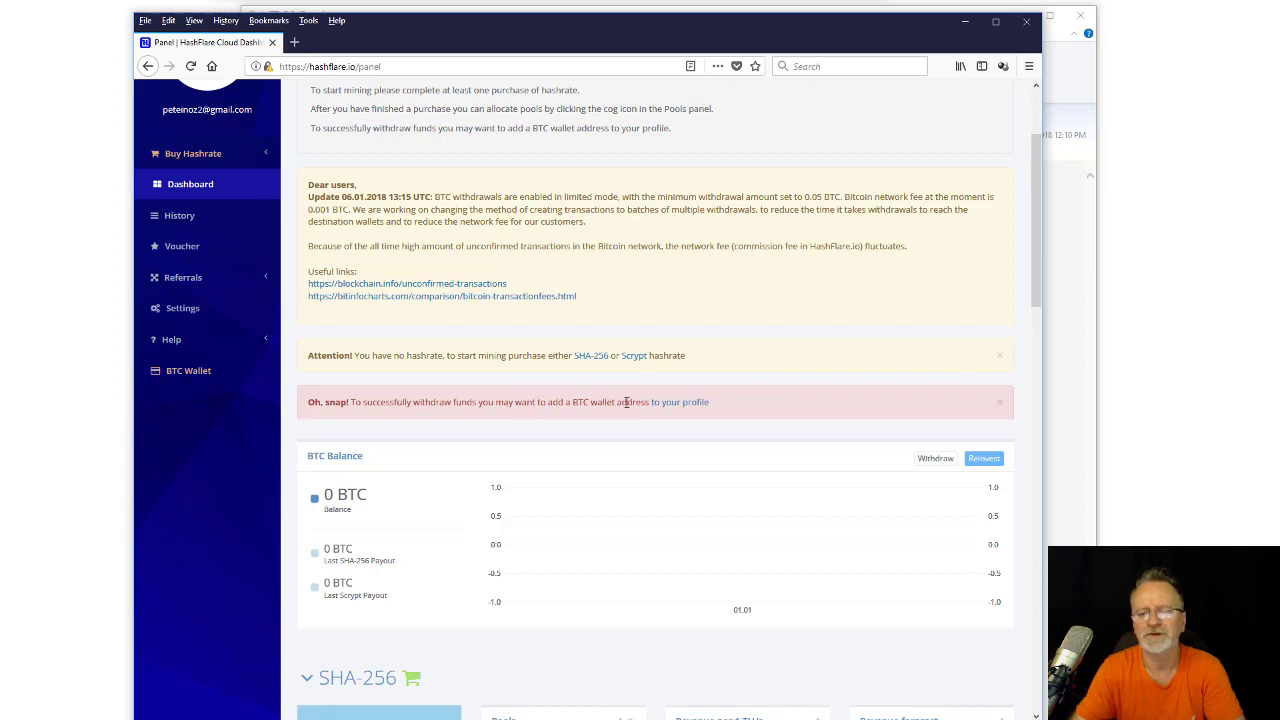
Go to the profile's empty BTC Wallet field and bring up the Coinbase accounts page.
click(690, 405)
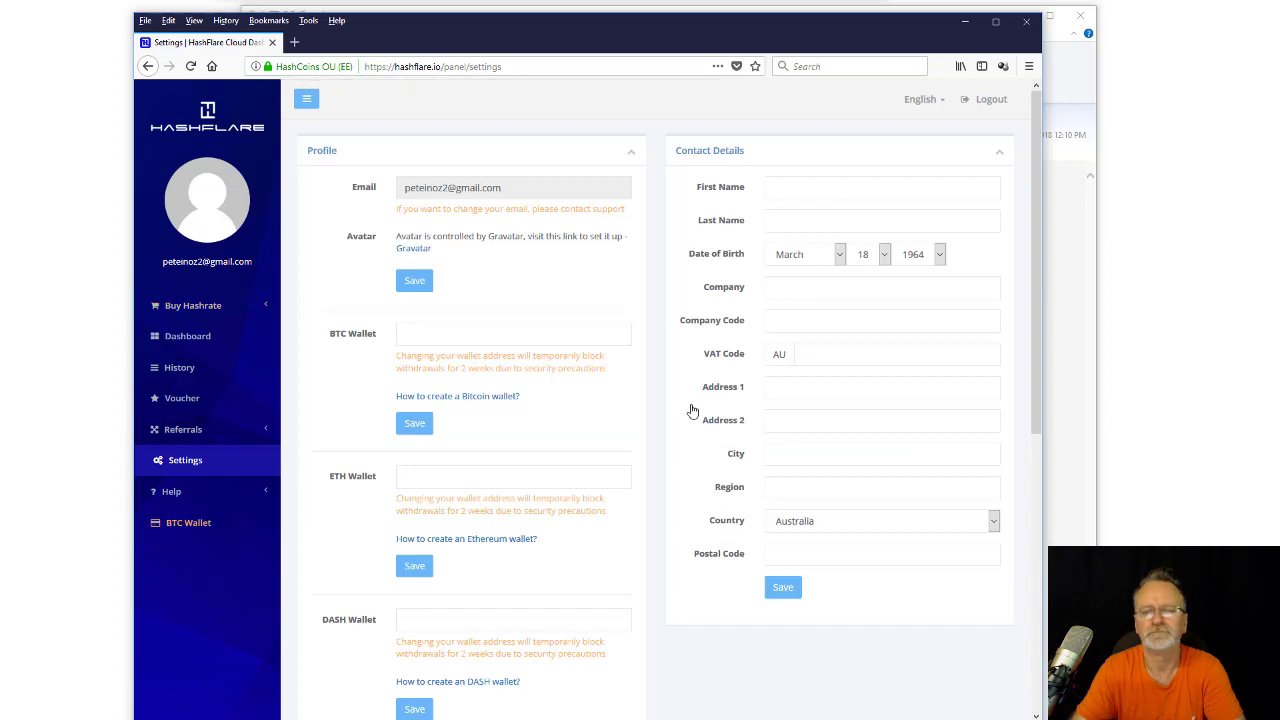
click(449, 338)
key(alt+Tab)
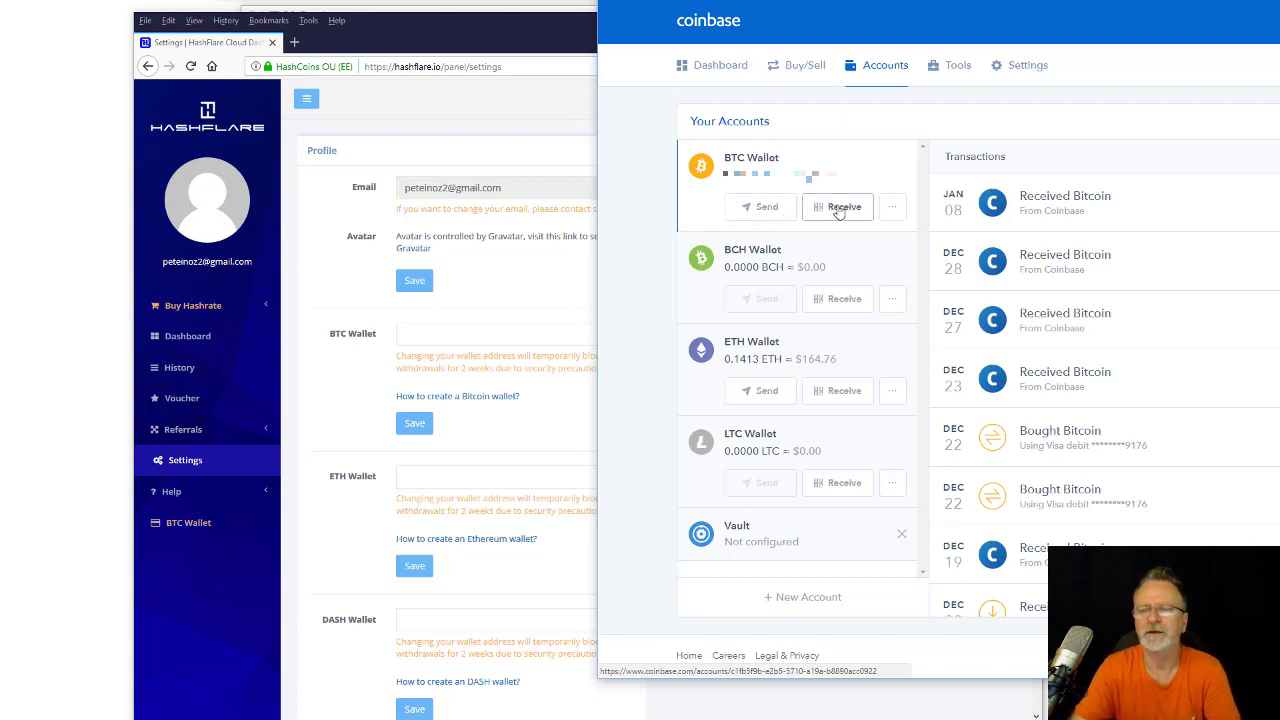
Show the Coinbase BTC Wallet's receiving address and copy it.
click(838, 207)
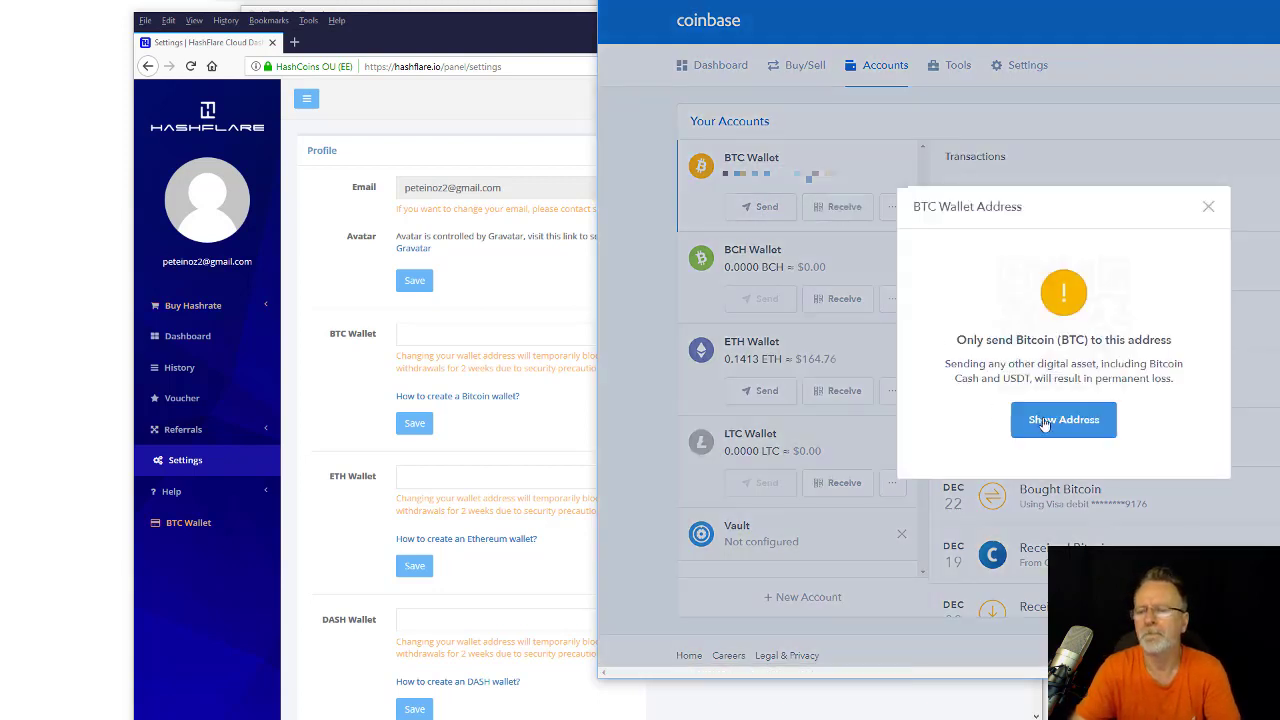
click(1056, 420)
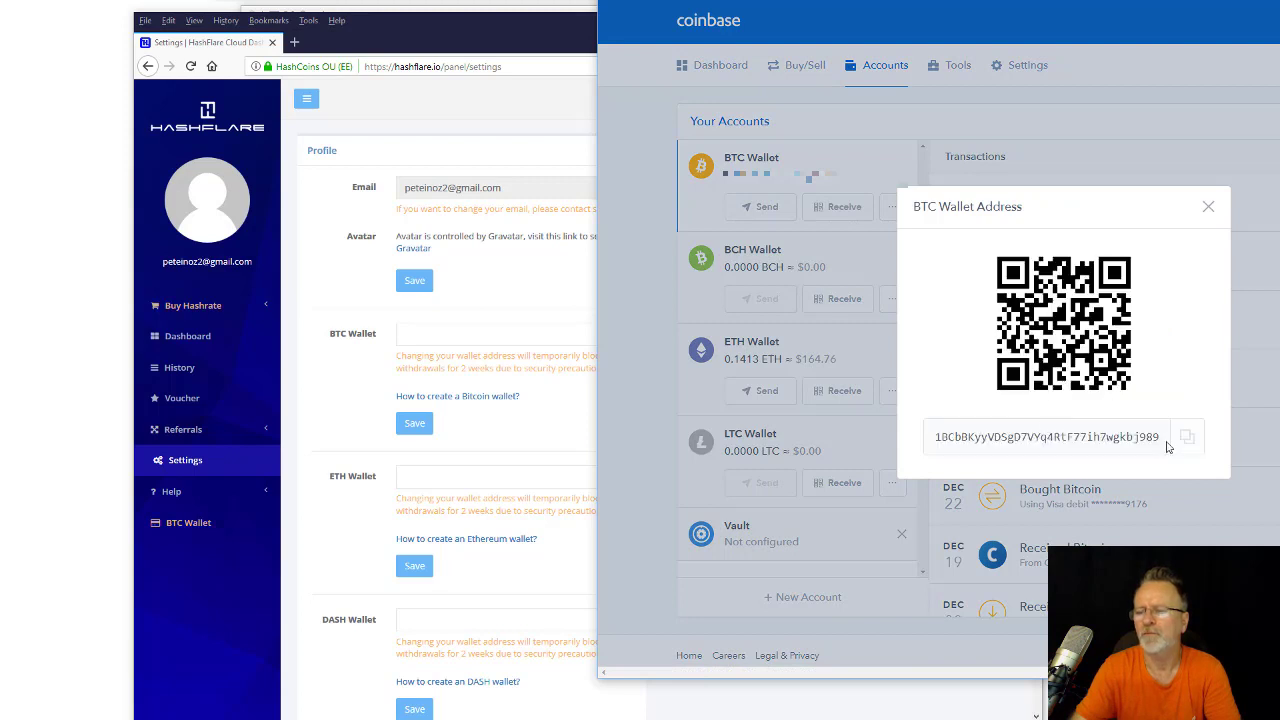
click(1187, 437)
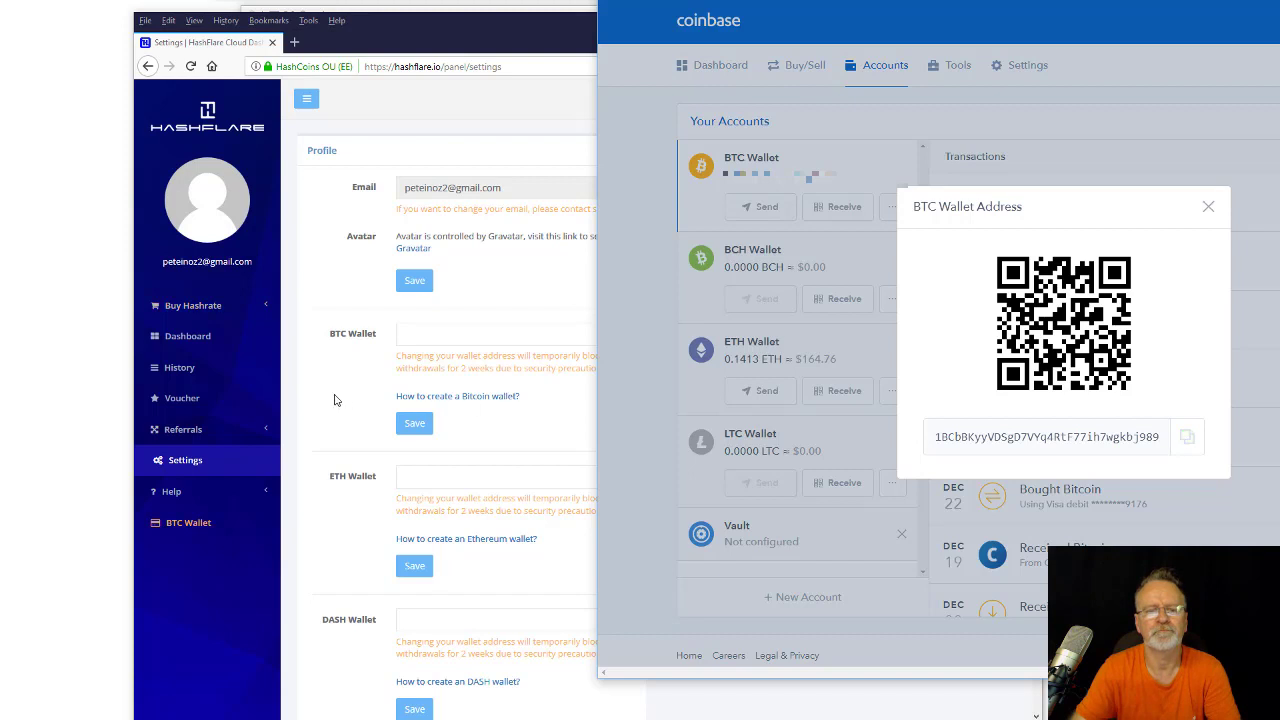
Paste the Coinbase address into the BTC Wallet field and save it.
click(425, 338)
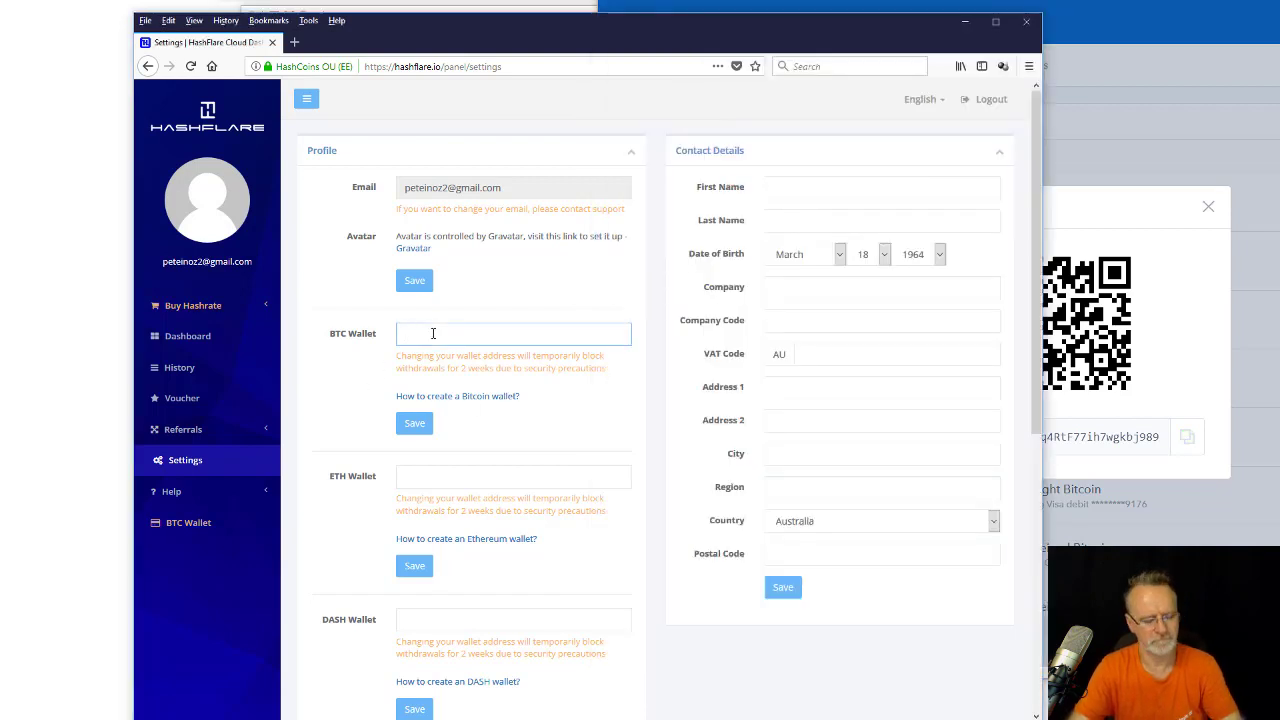
key(ctrl+v)
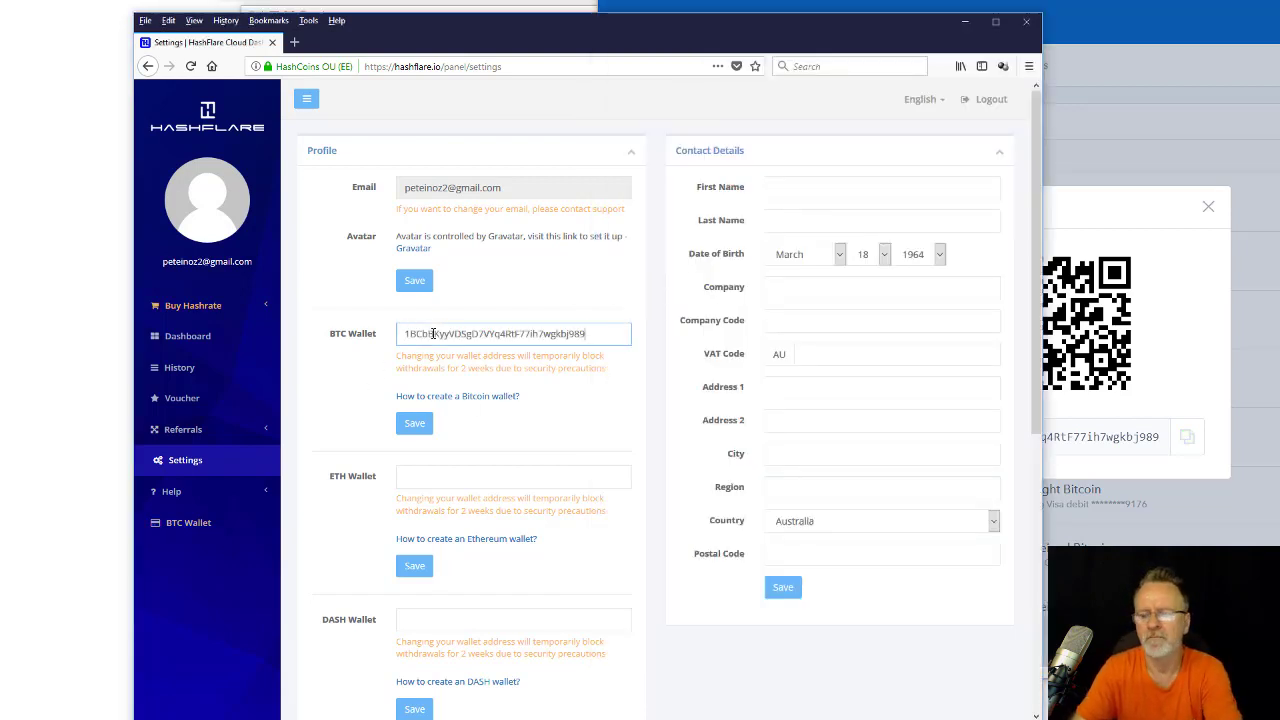
click(408, 425)
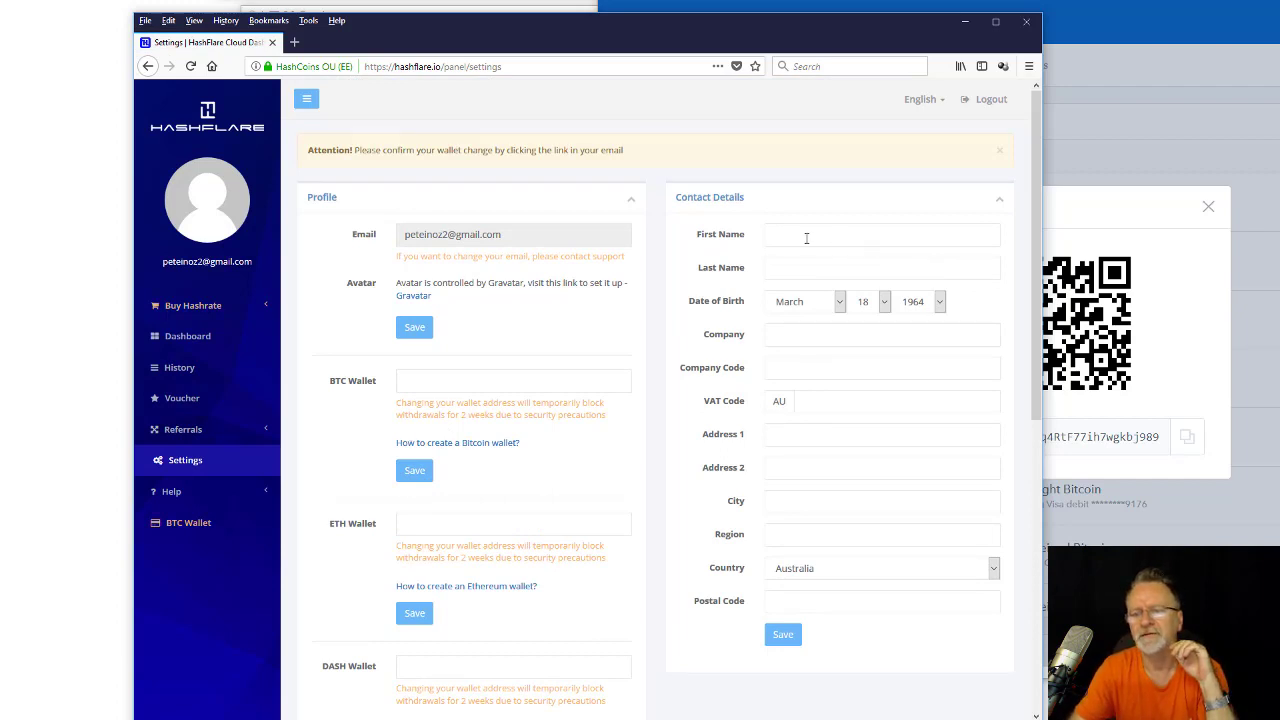
Move through the Contact Details fields into the ETH Wallet field.
key(Tab)
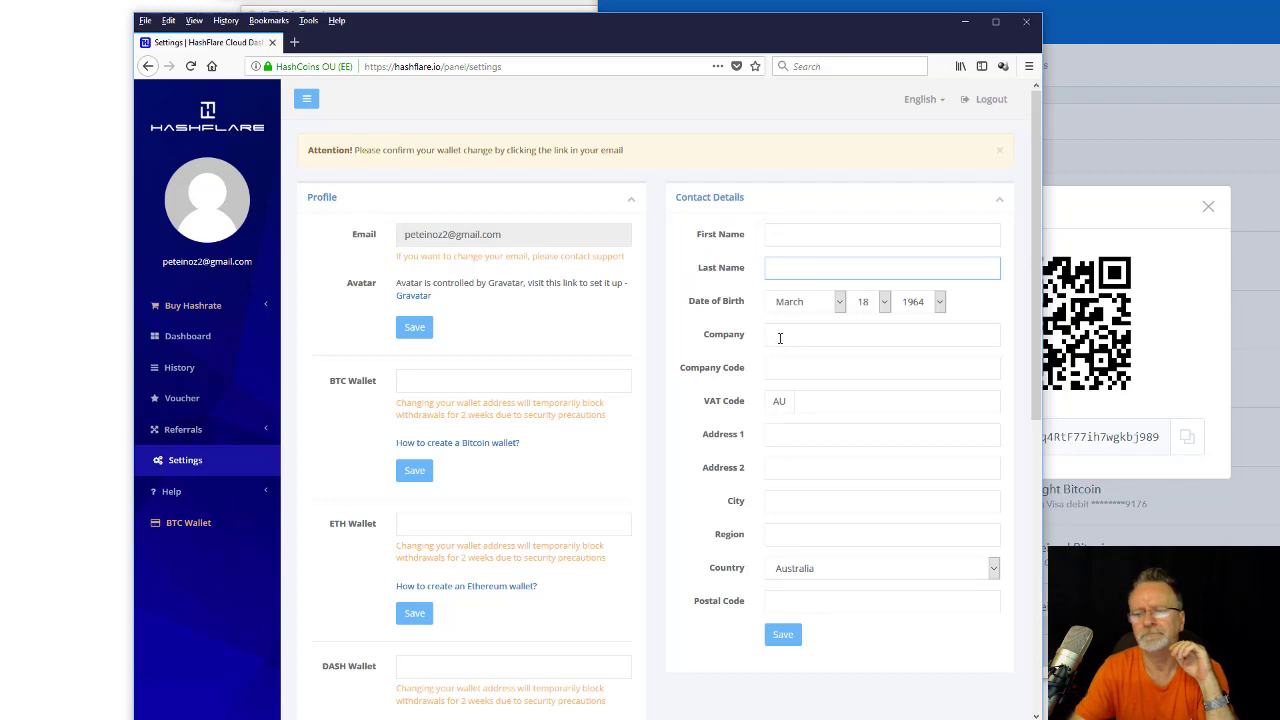
key(Tab)
key(Tab)
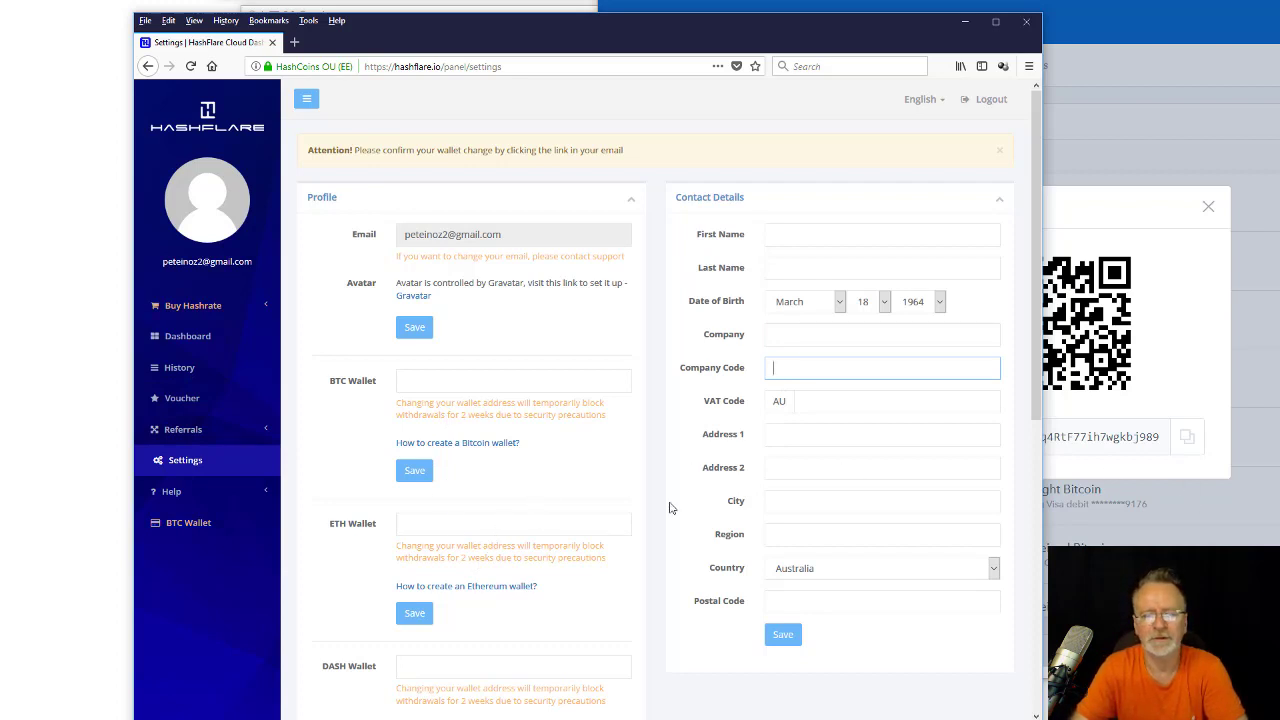
click(452, 523)
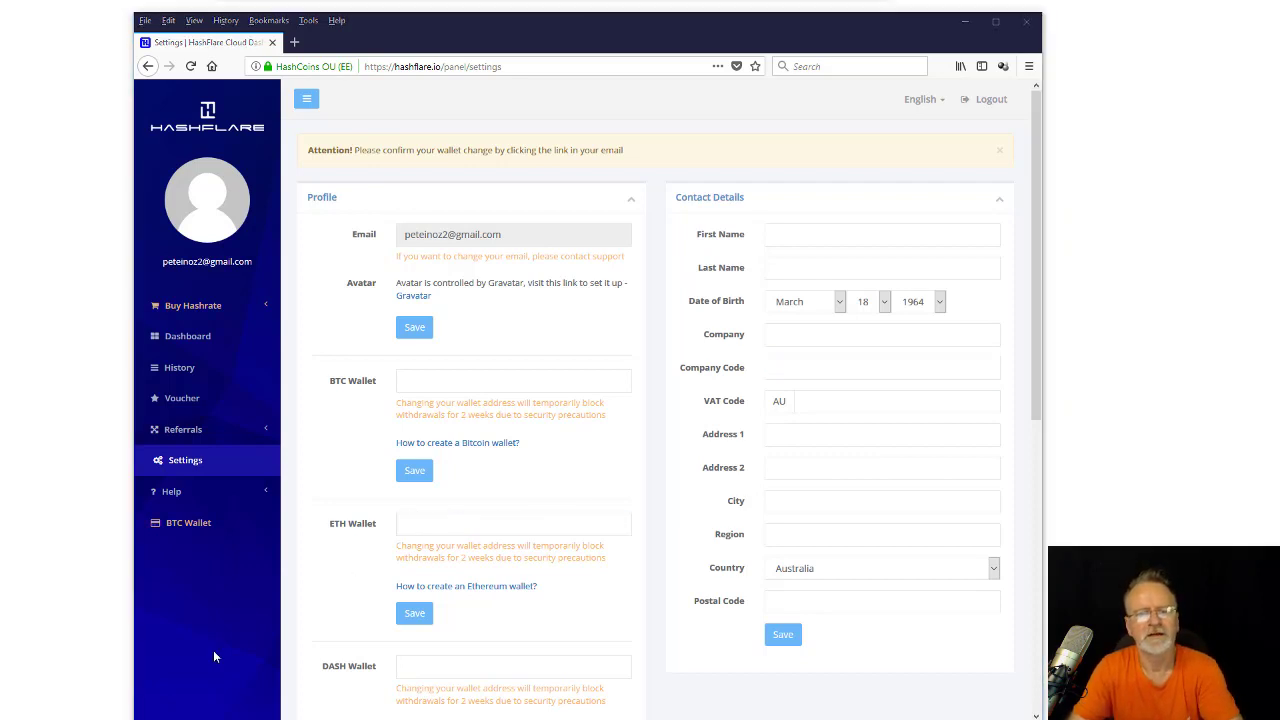
Set the SHA-256 hashrate purchase to 230 GH/s (50.60 USD) and proceed to the invoice.
click(180, 345)
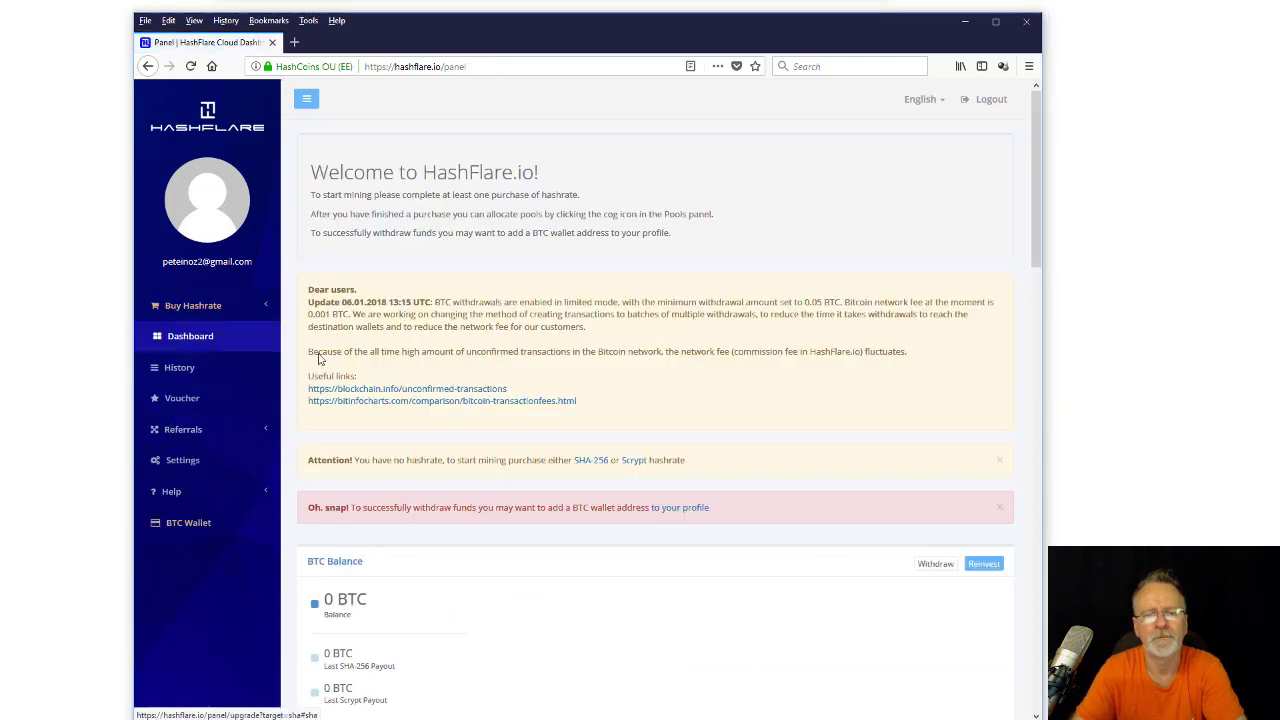
scroll(703, 407, down, 5)
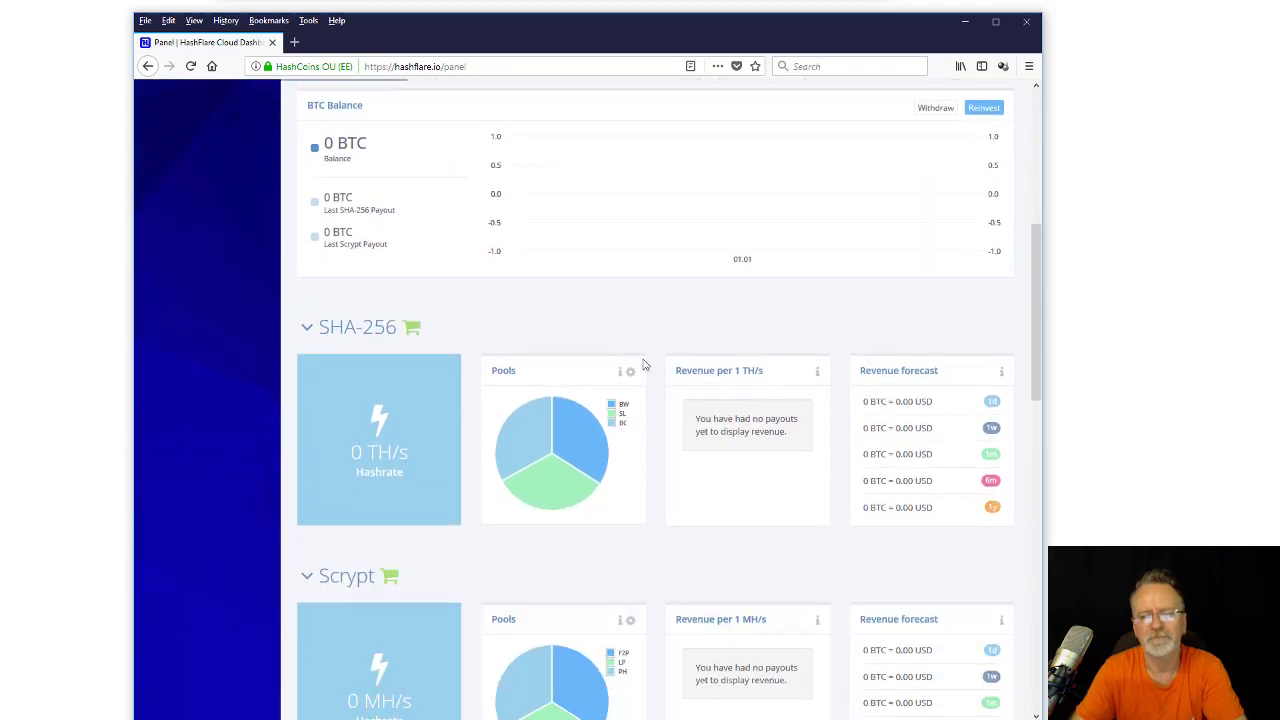
click(412, 329)
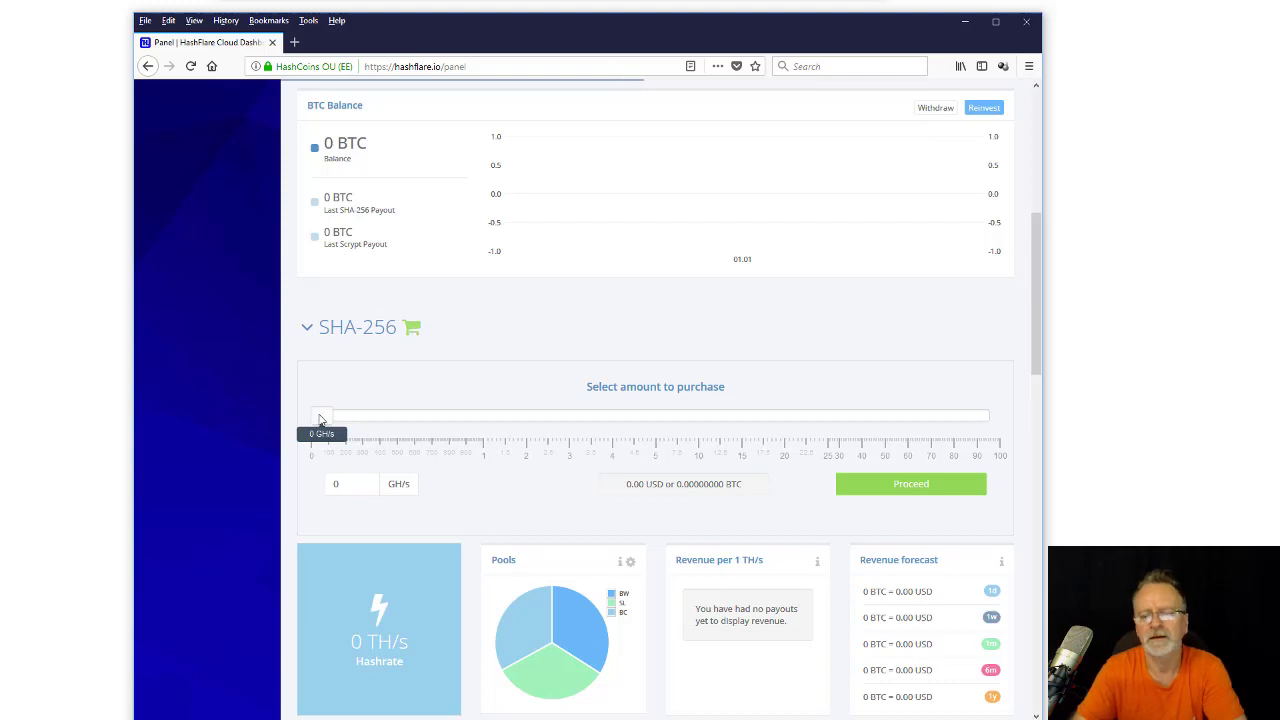
drag(321, 418, 471, 428)
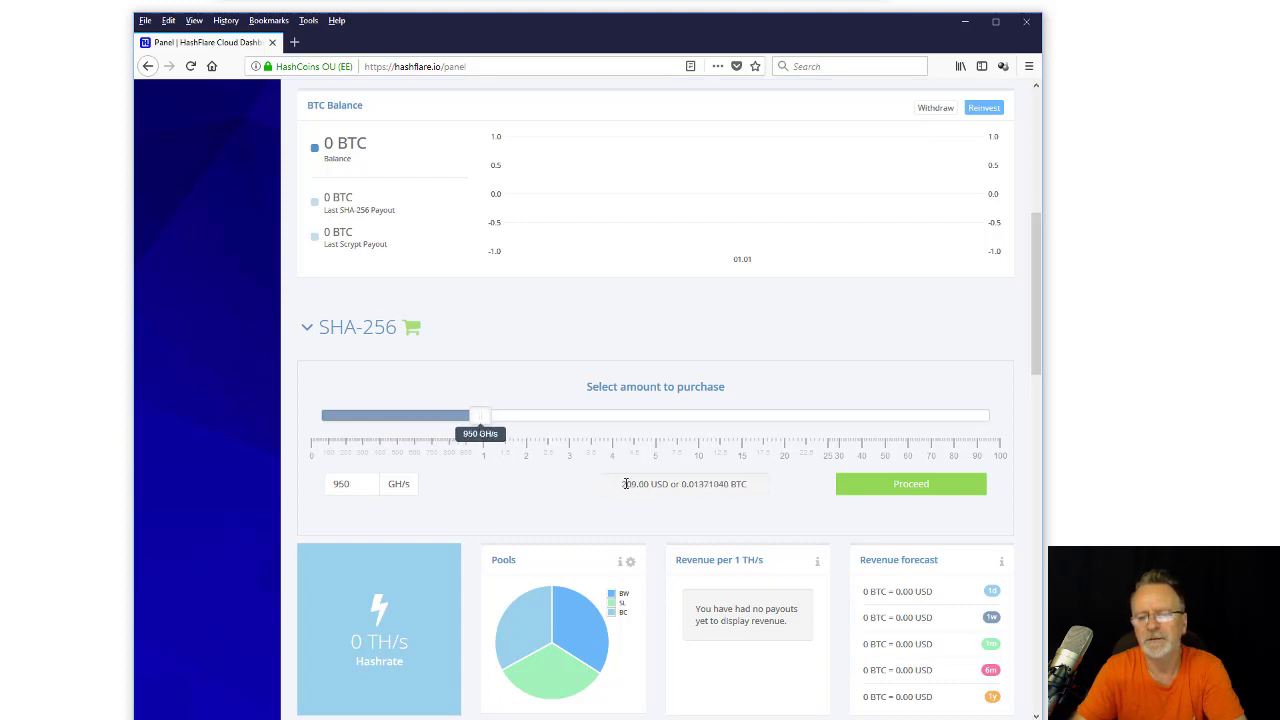
drag(621, 484, 652, 484)
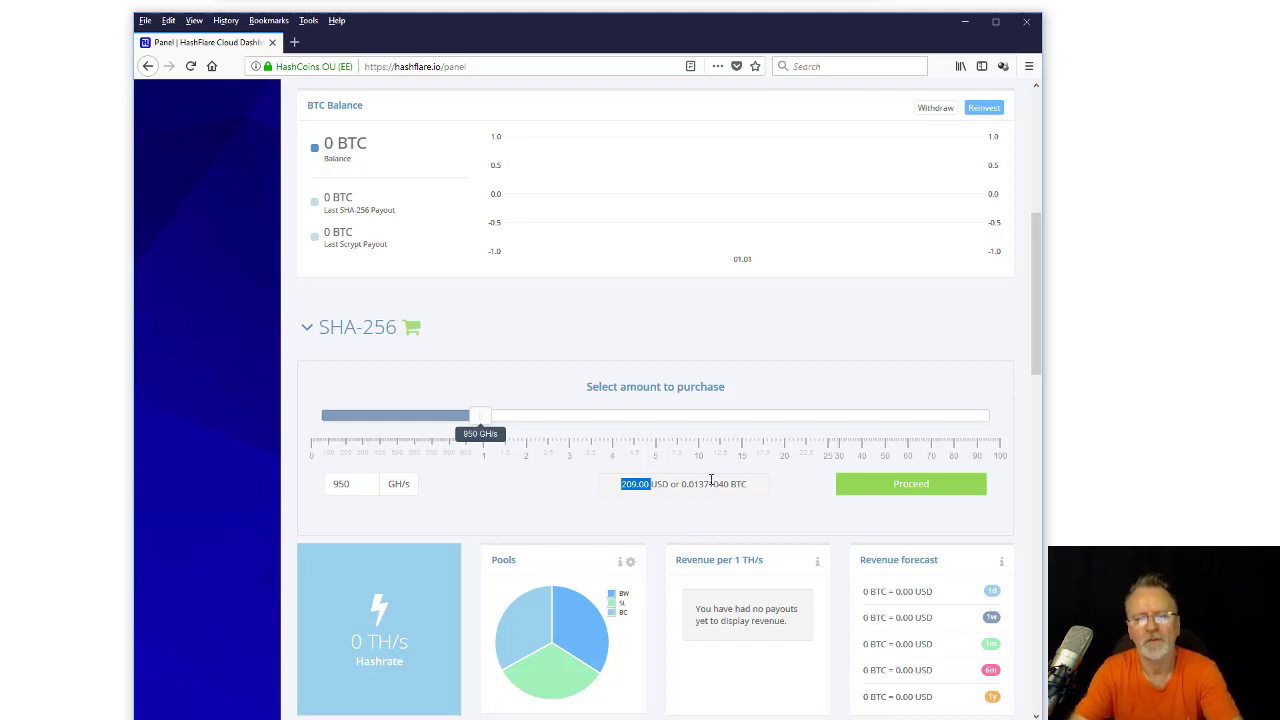
drag(500, 424, 640, 432)
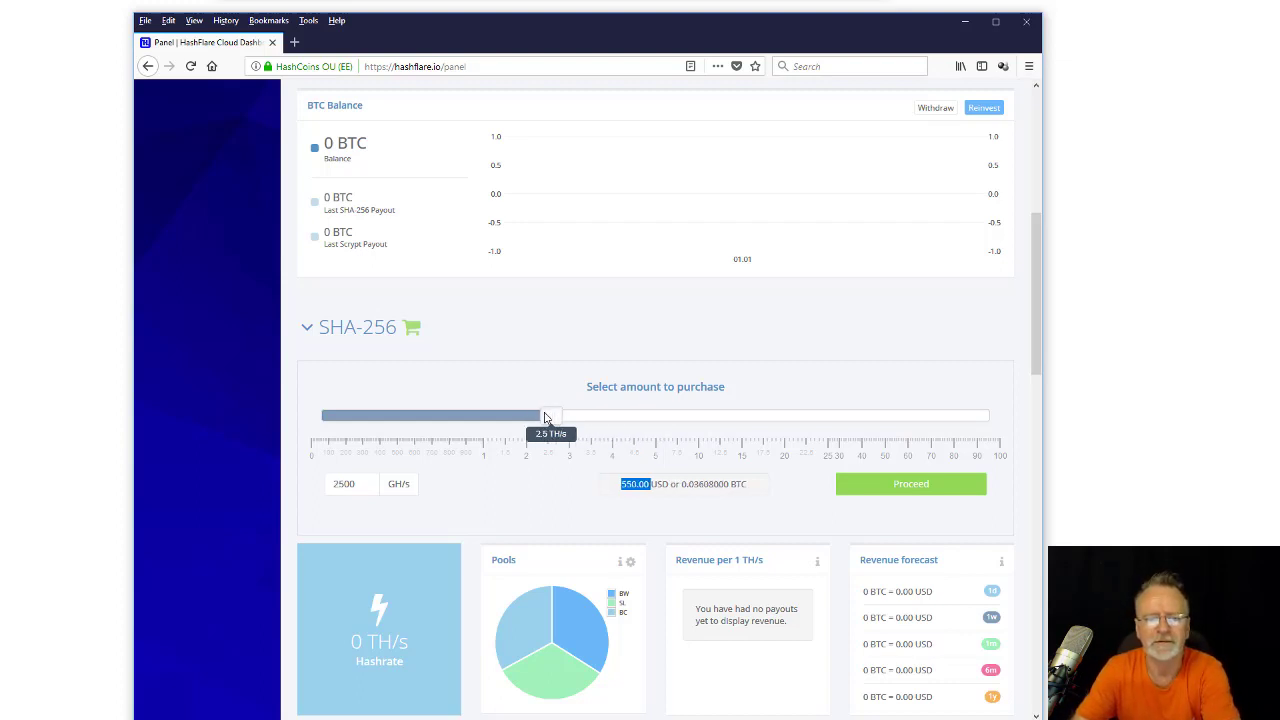
drag(545, 418, 366, 437)
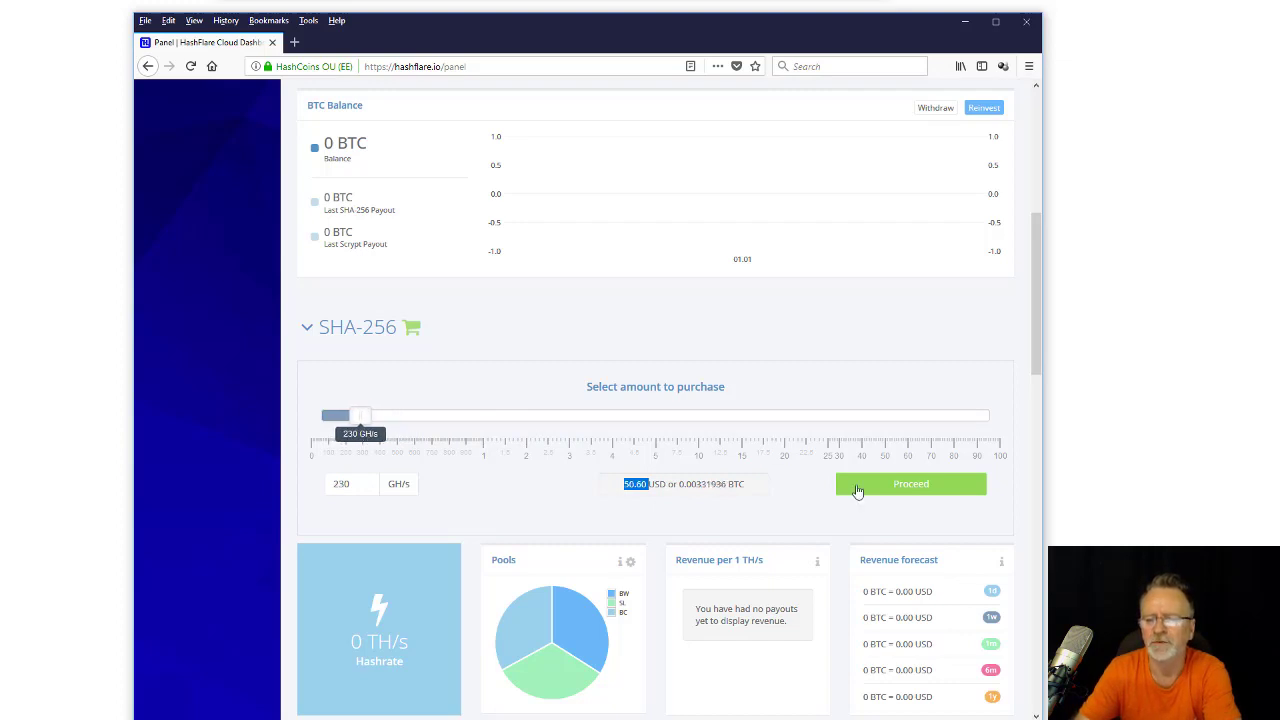
click(913, 488)
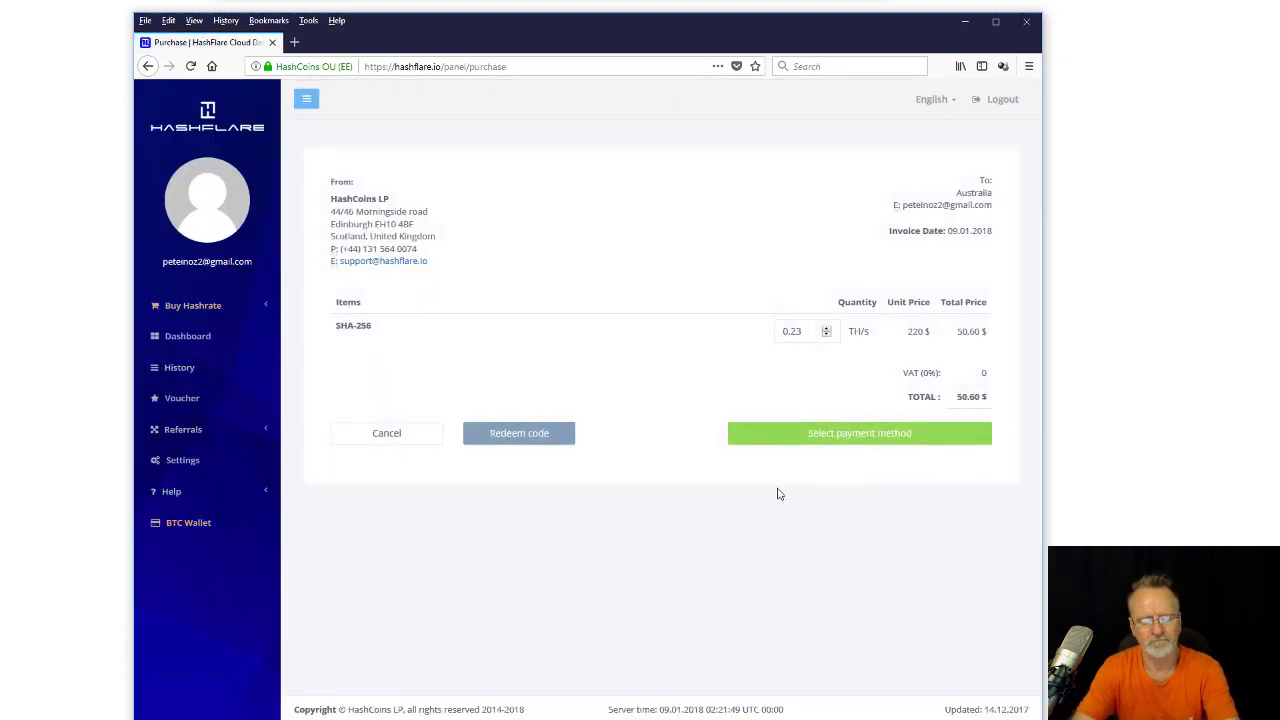
Choose Pay with BTC as the payment method for the 0.23 TH/s invoice.
click(863, 442)
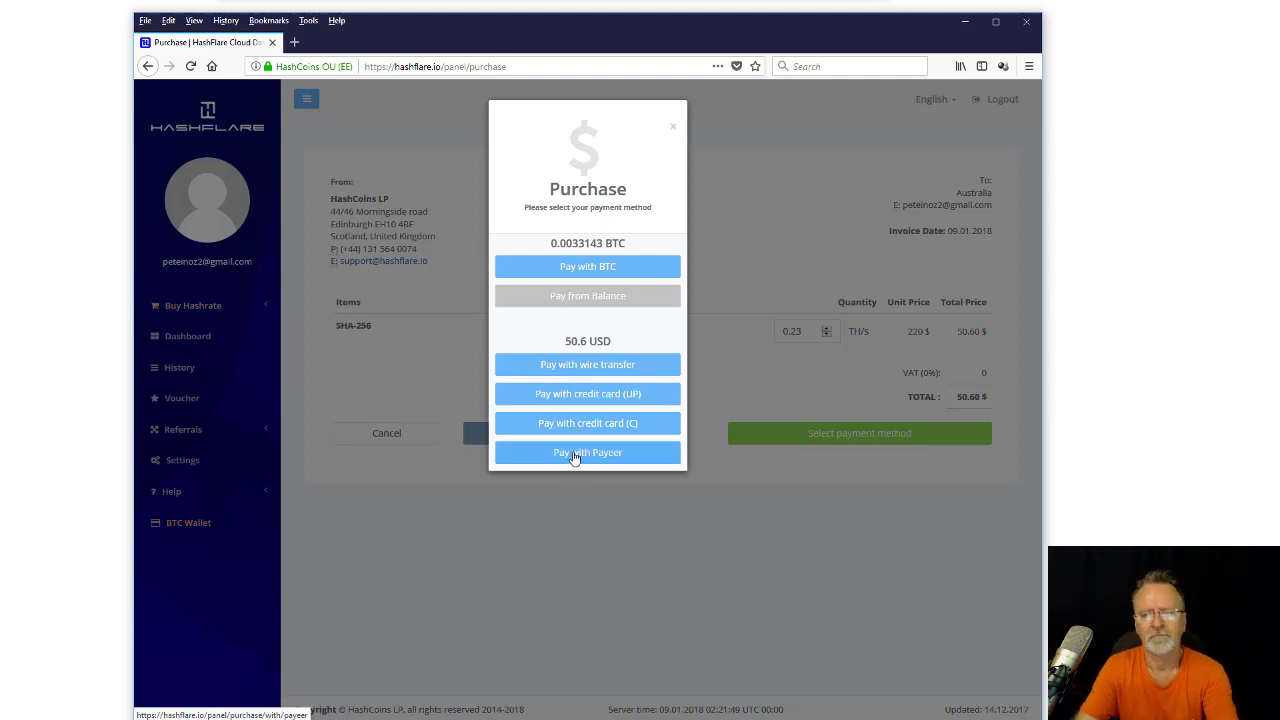
click(587, 272)
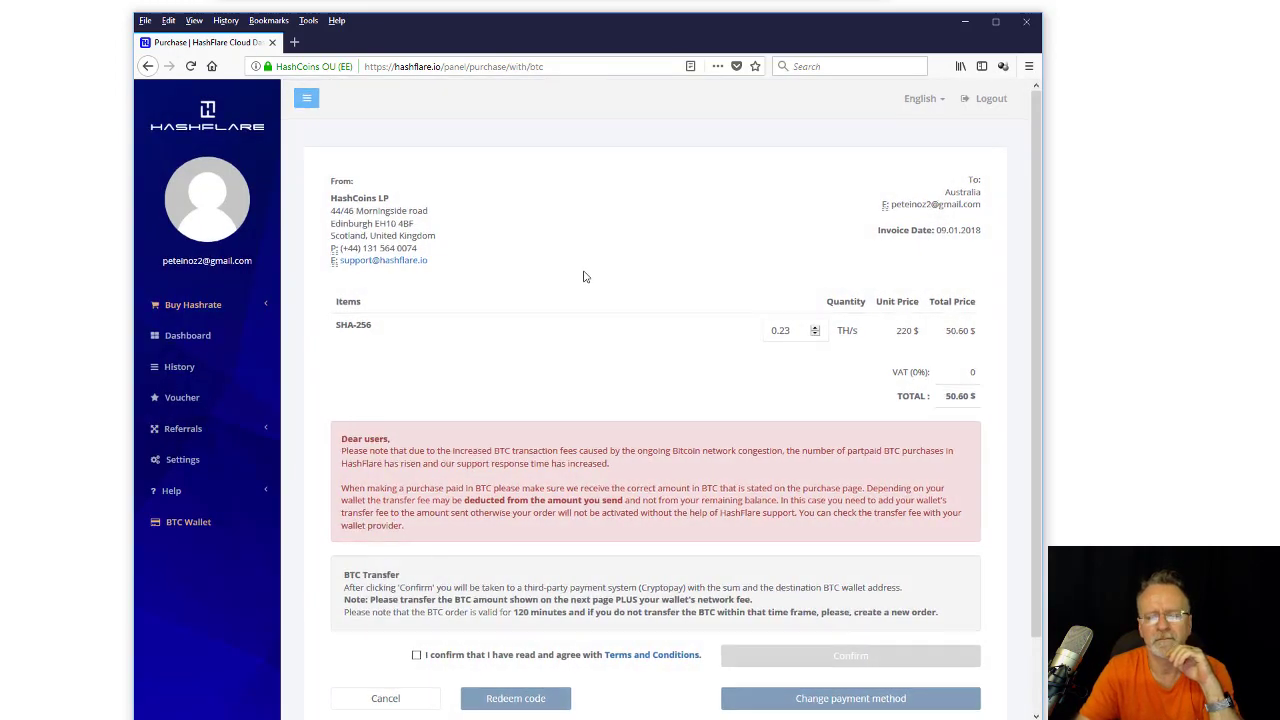
Agree to the Terms and Conditions and confirm the BTC order.
scroll(586, 274, down, 2)
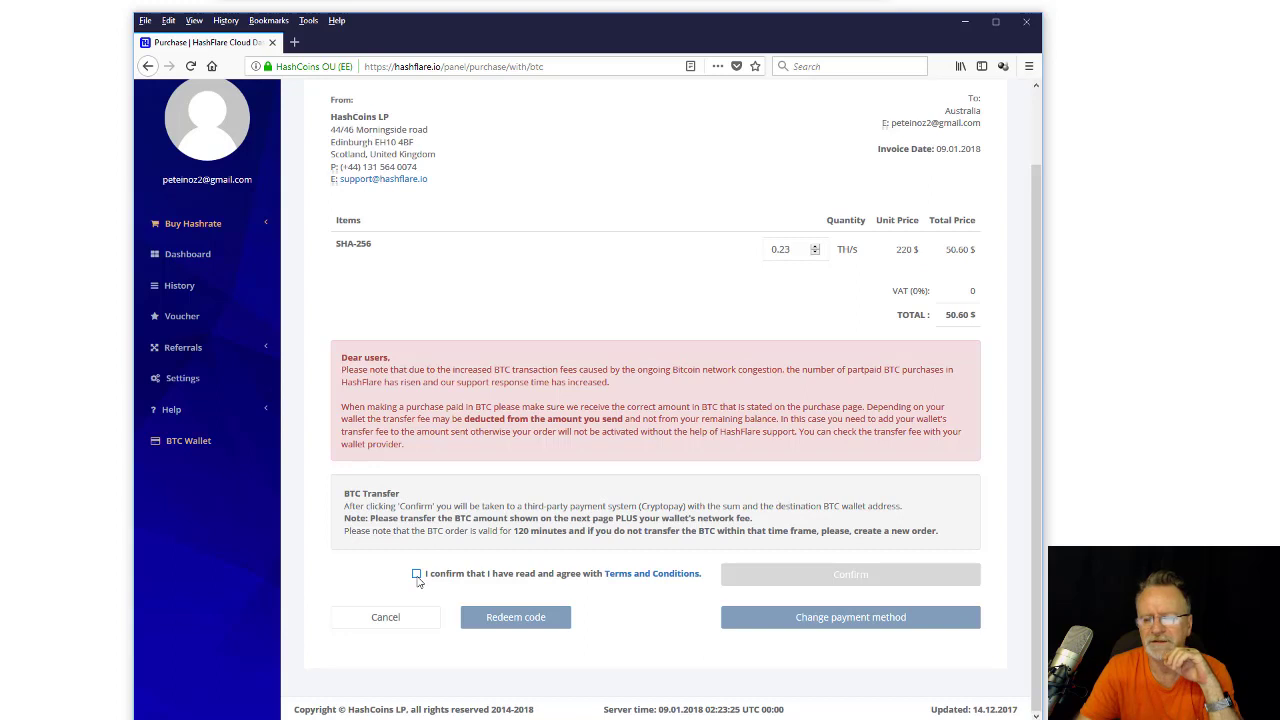
click(416, 574)
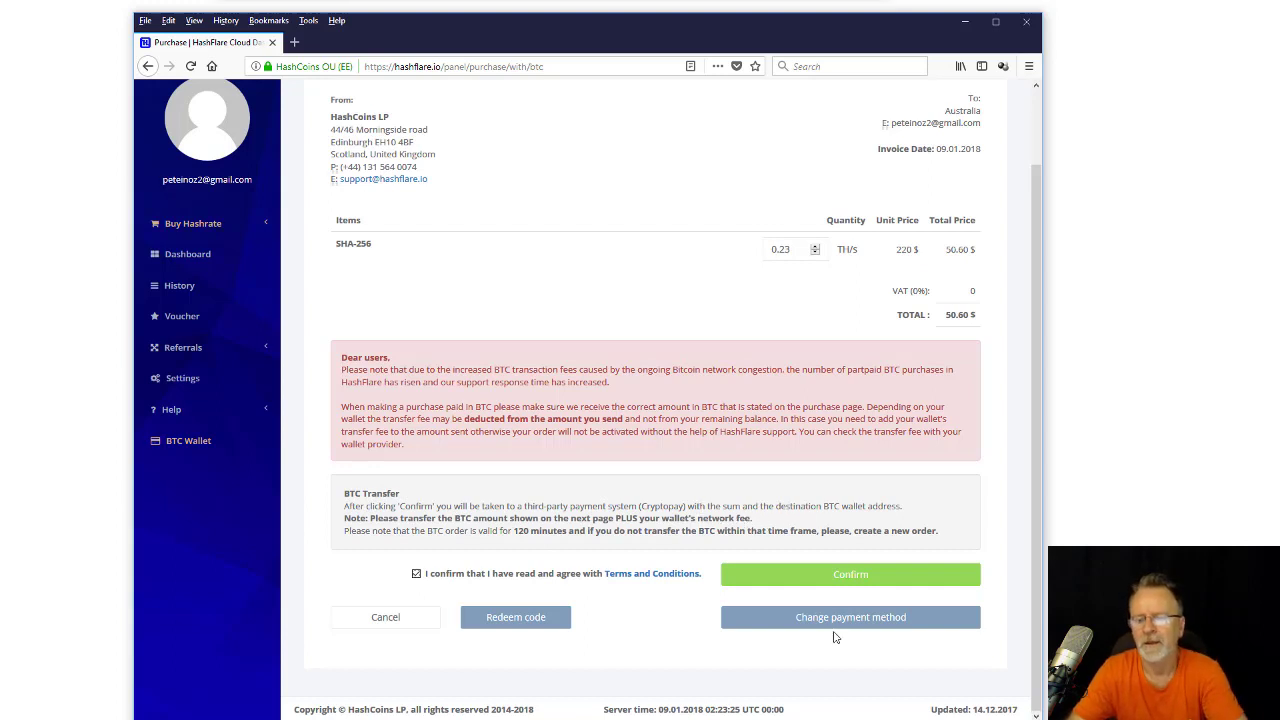
click(855, 576)
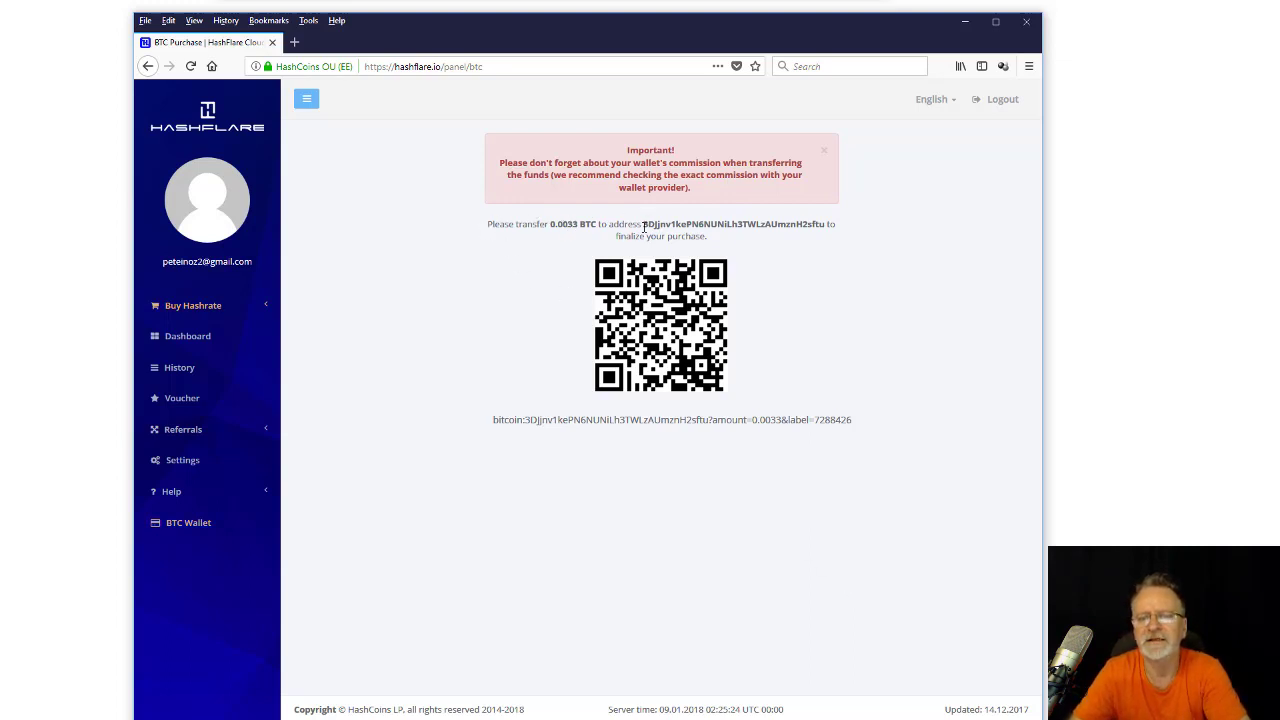
Copy the 0.0033 BTC payment address and switch to the Coinbase window.
drag(644, 224, 823, 220)
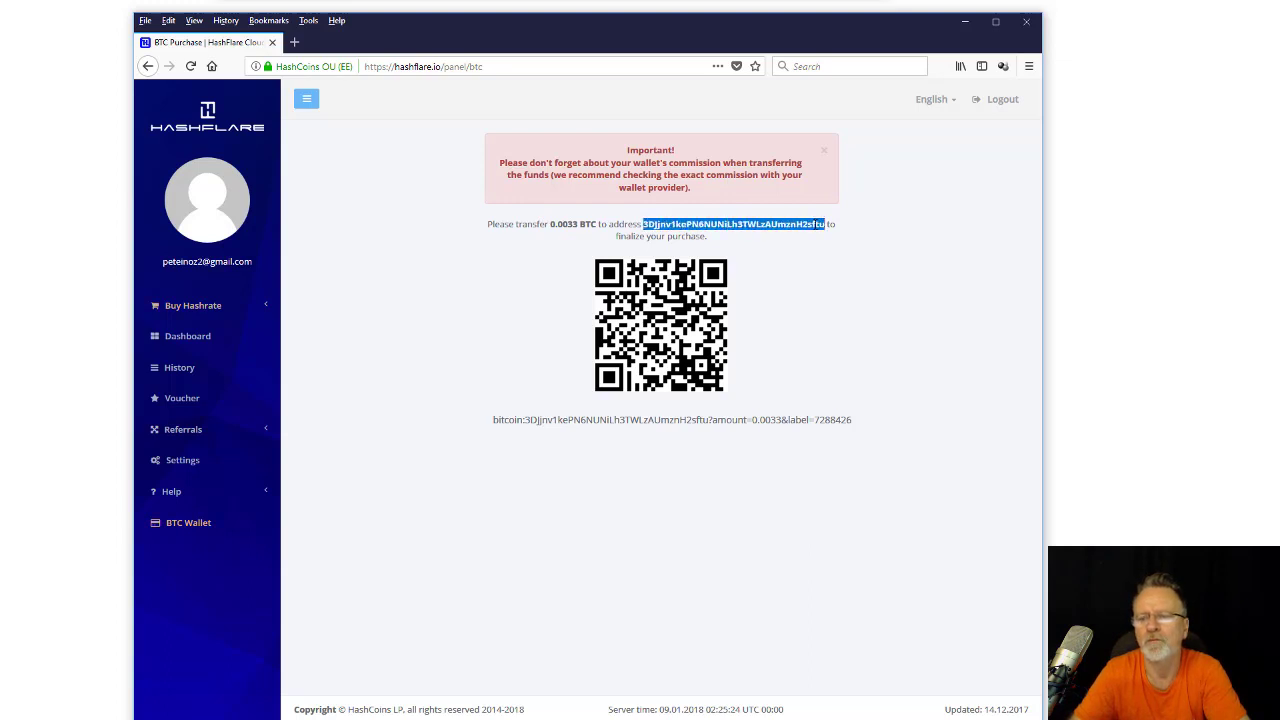
right_click(826, 228)
click(831, 236)
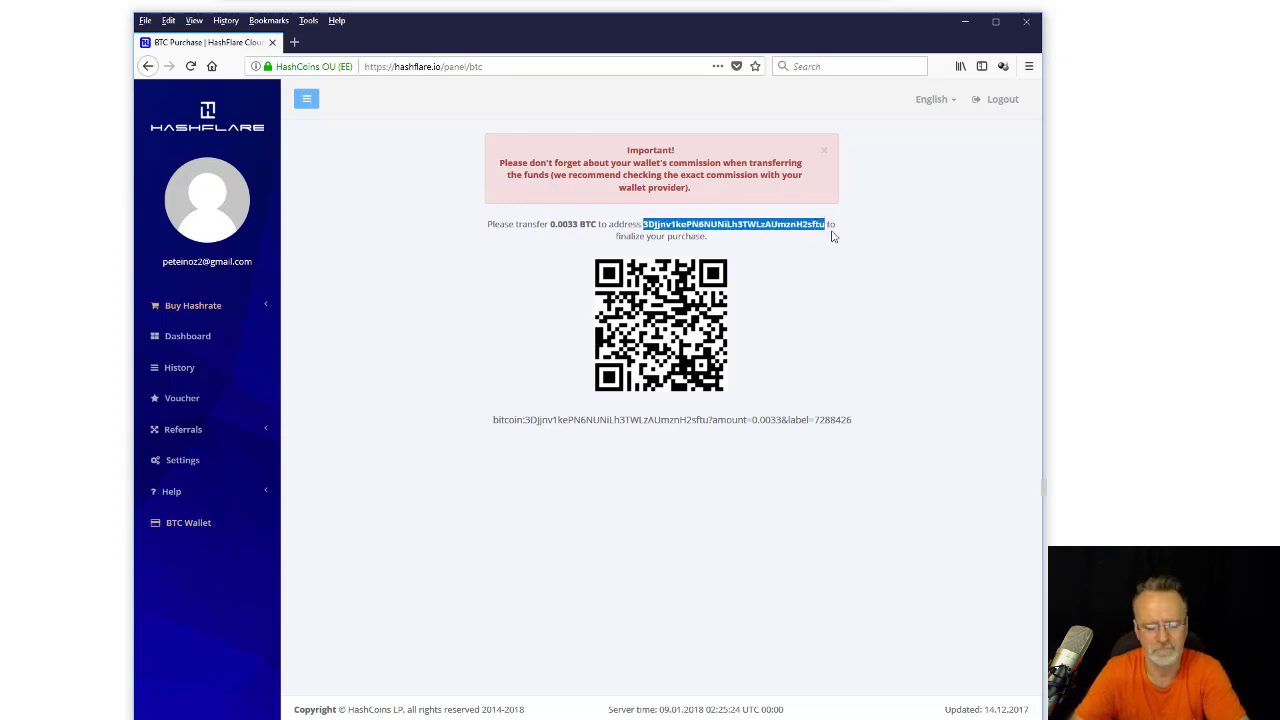
key(alt+Tab)
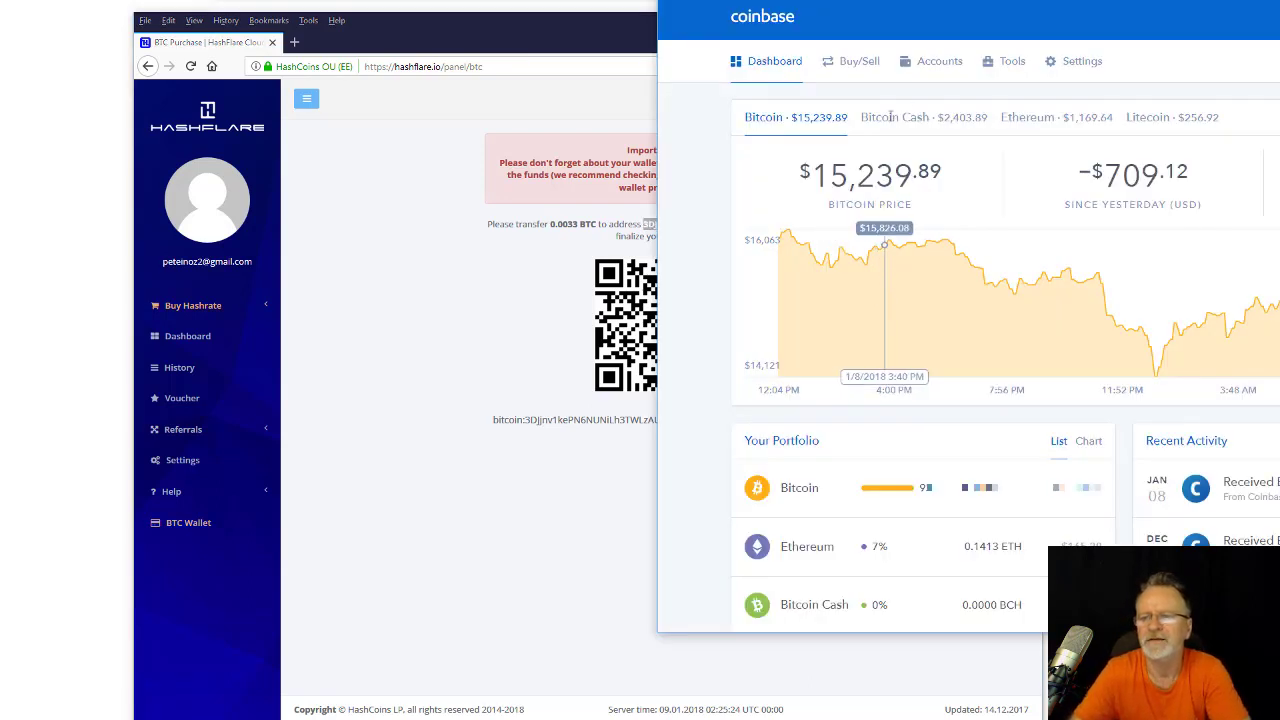
Start a $55 bitcoin transfer from the BTC Wallet to the pasted HashFlare payment address.
click(933, 64)
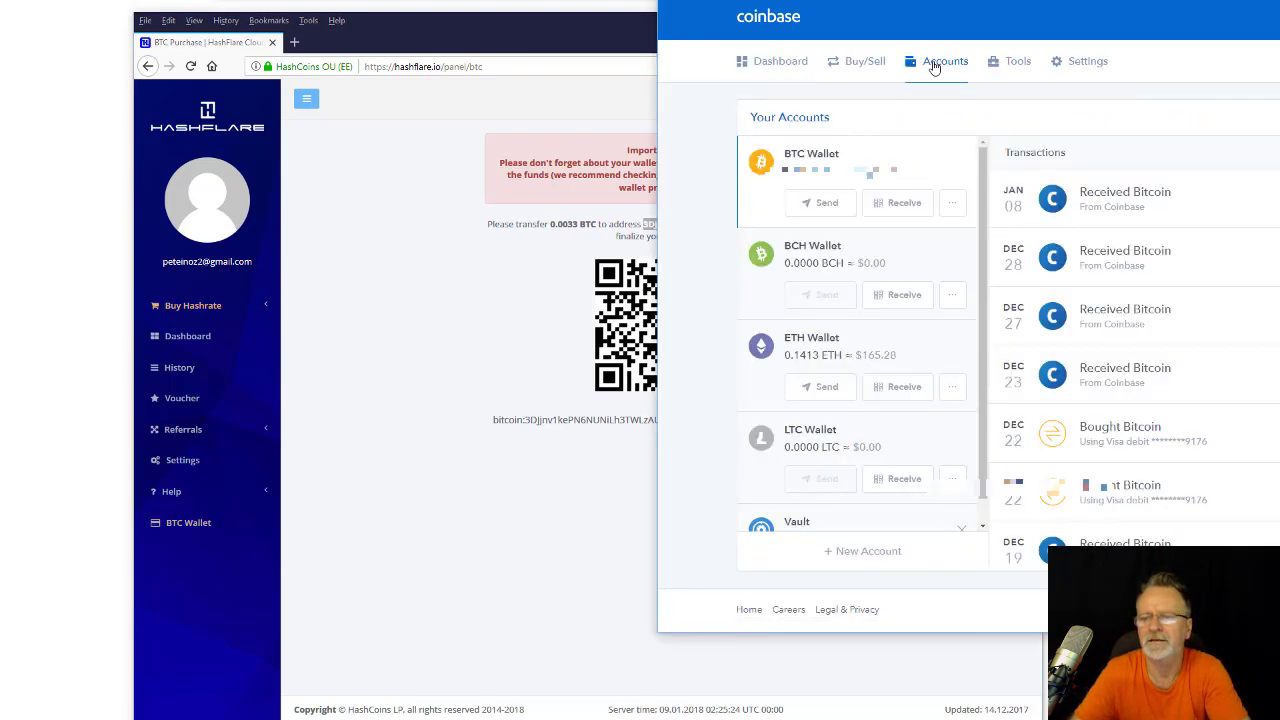
click(824, 205)
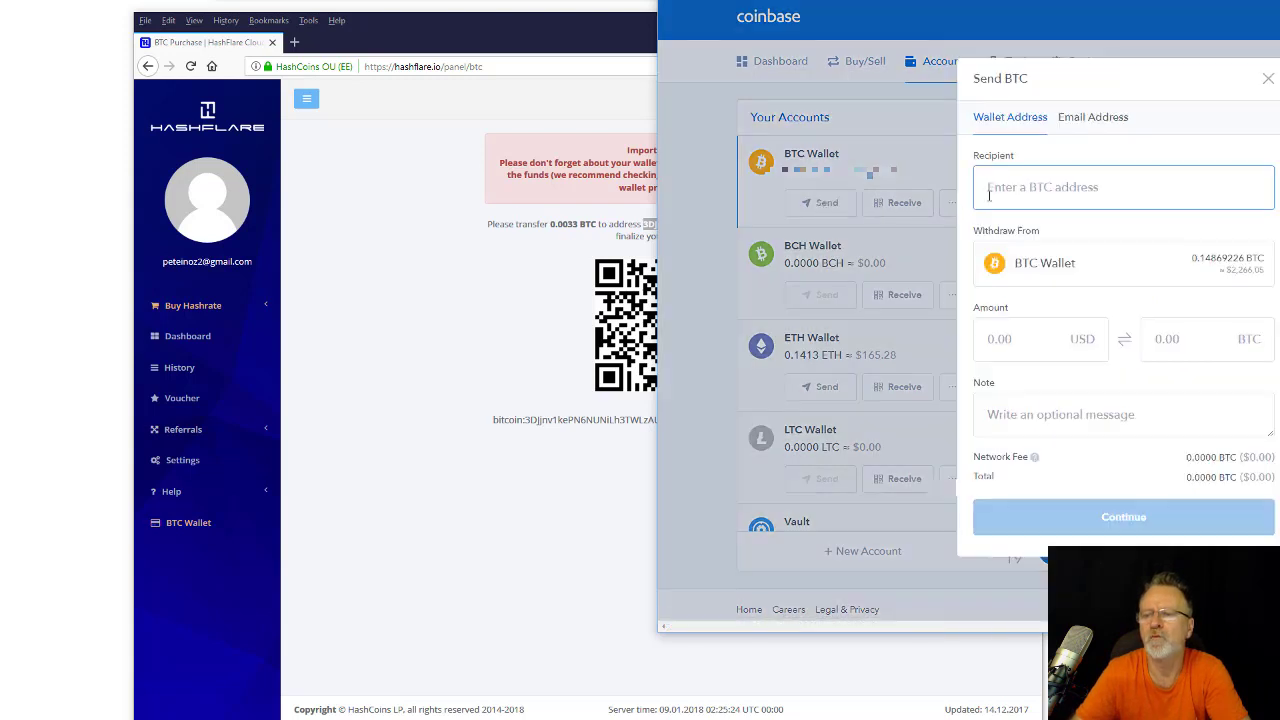
key(ctrl+v)
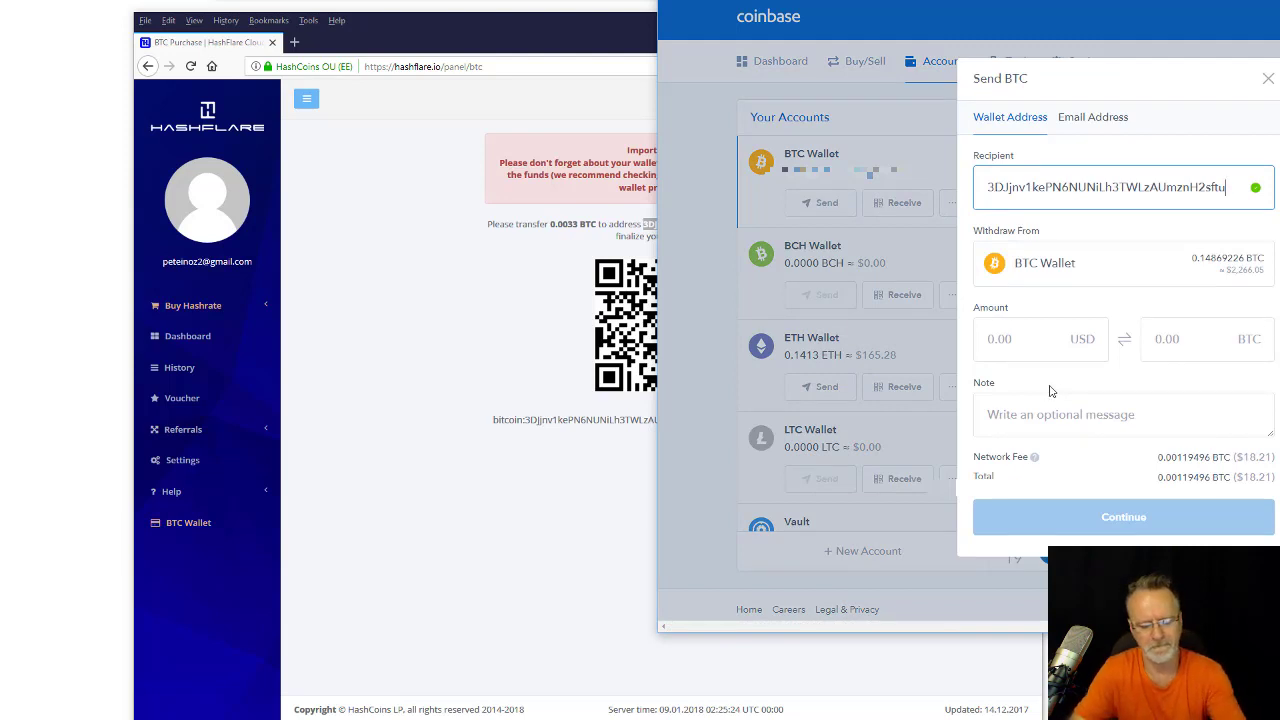
key(Tab)
text(55)
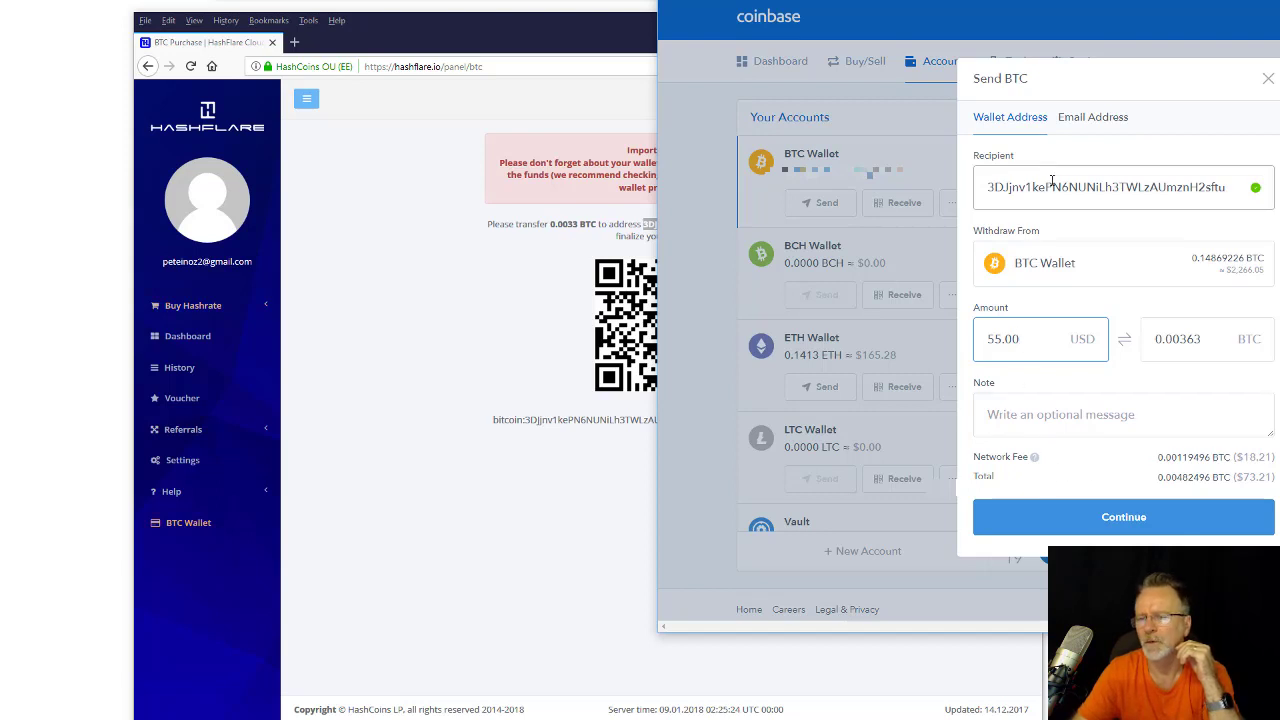
click(1139, 523)
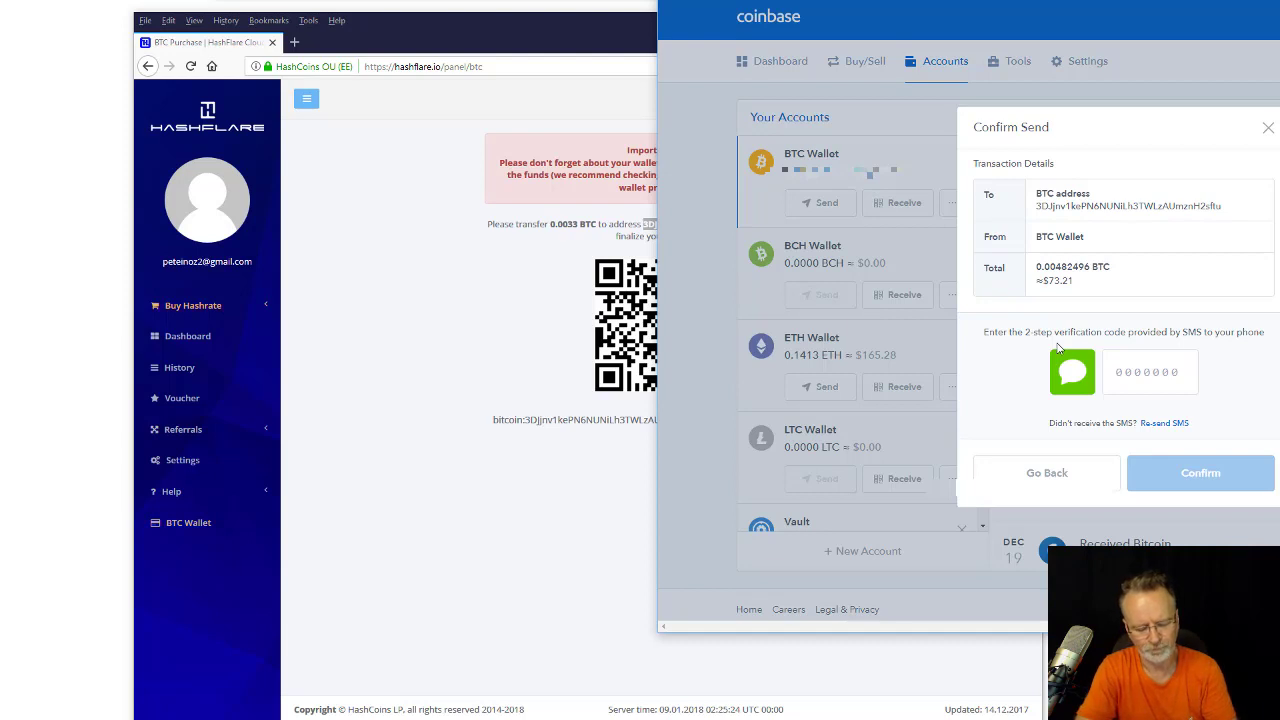
Enter the SMS verification code, confirm sending 0.00363 BTC, and return to HashFlare.
text(123456)
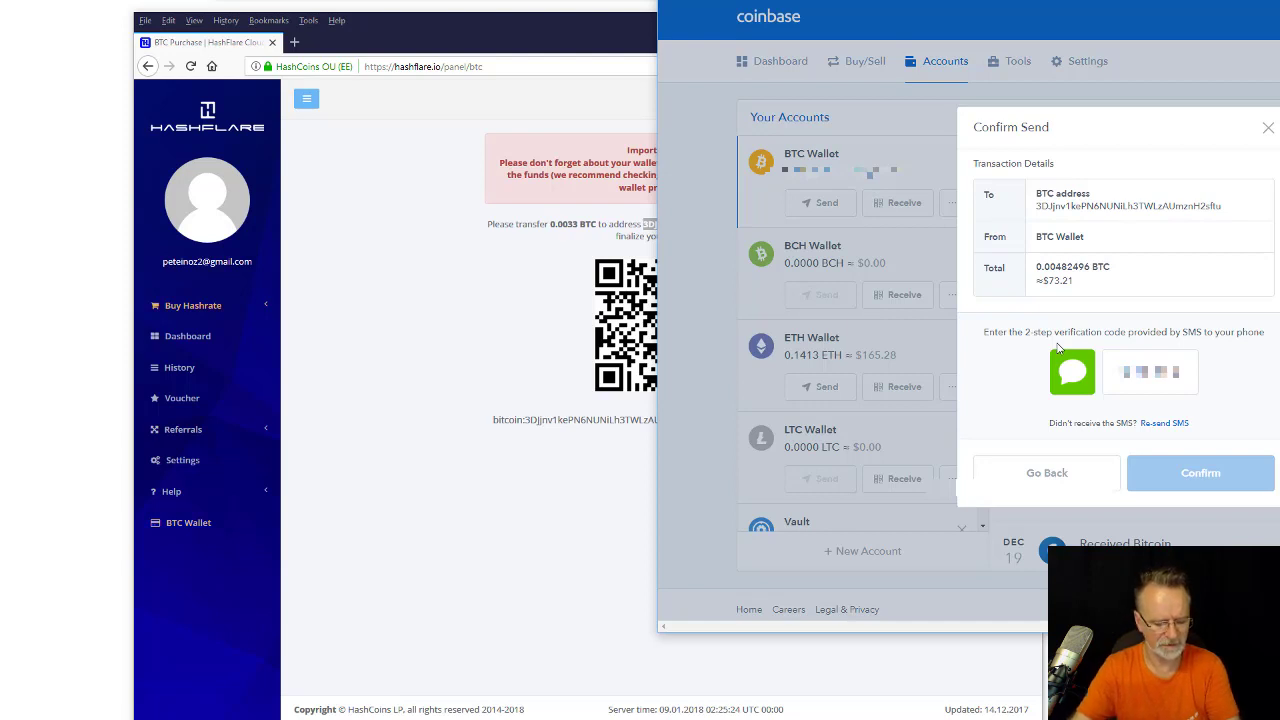
click(1116, 372)
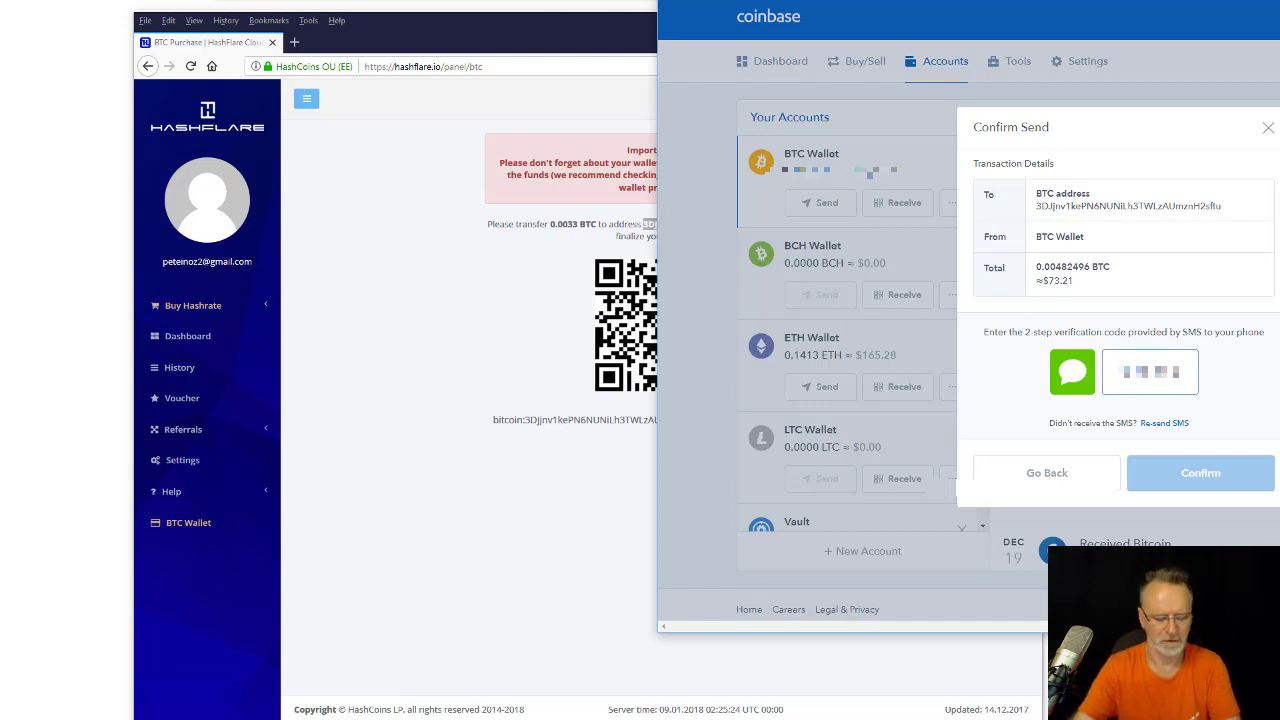
key(BackSpace)
key(BackSpace)
key(BackSpace)
key(BackSpace)
text(12345)
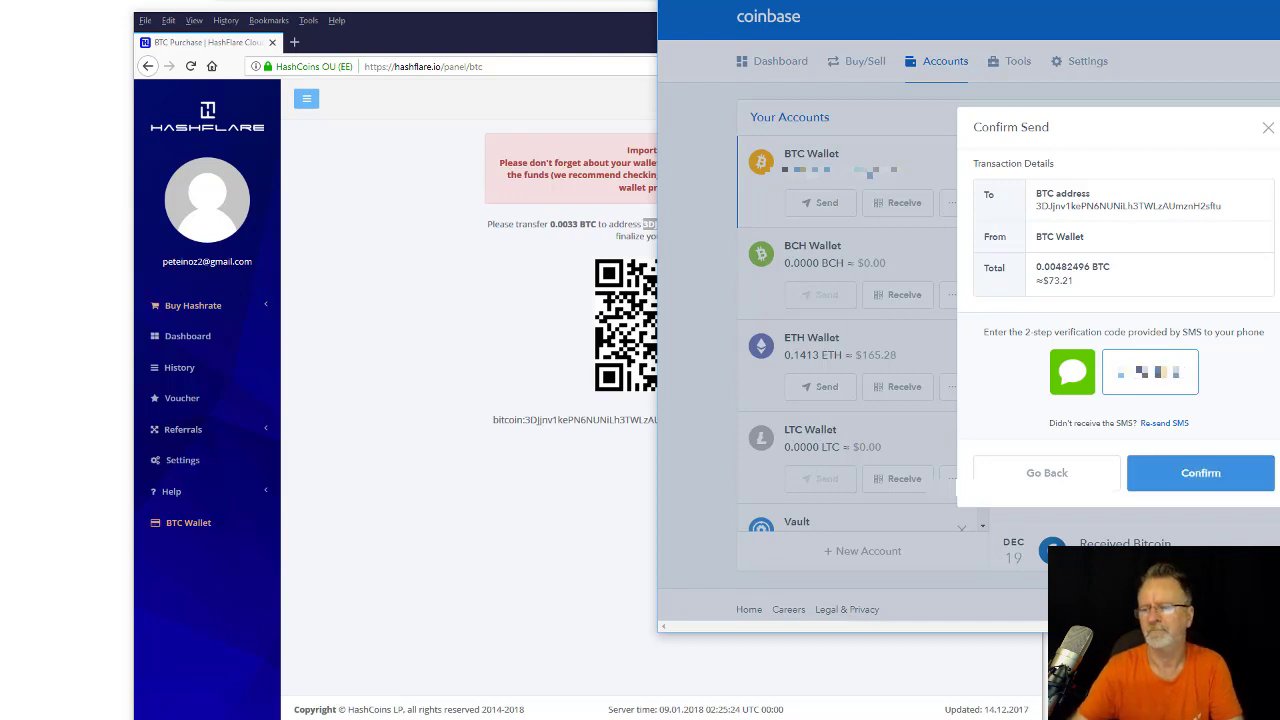
click(1187, 484)
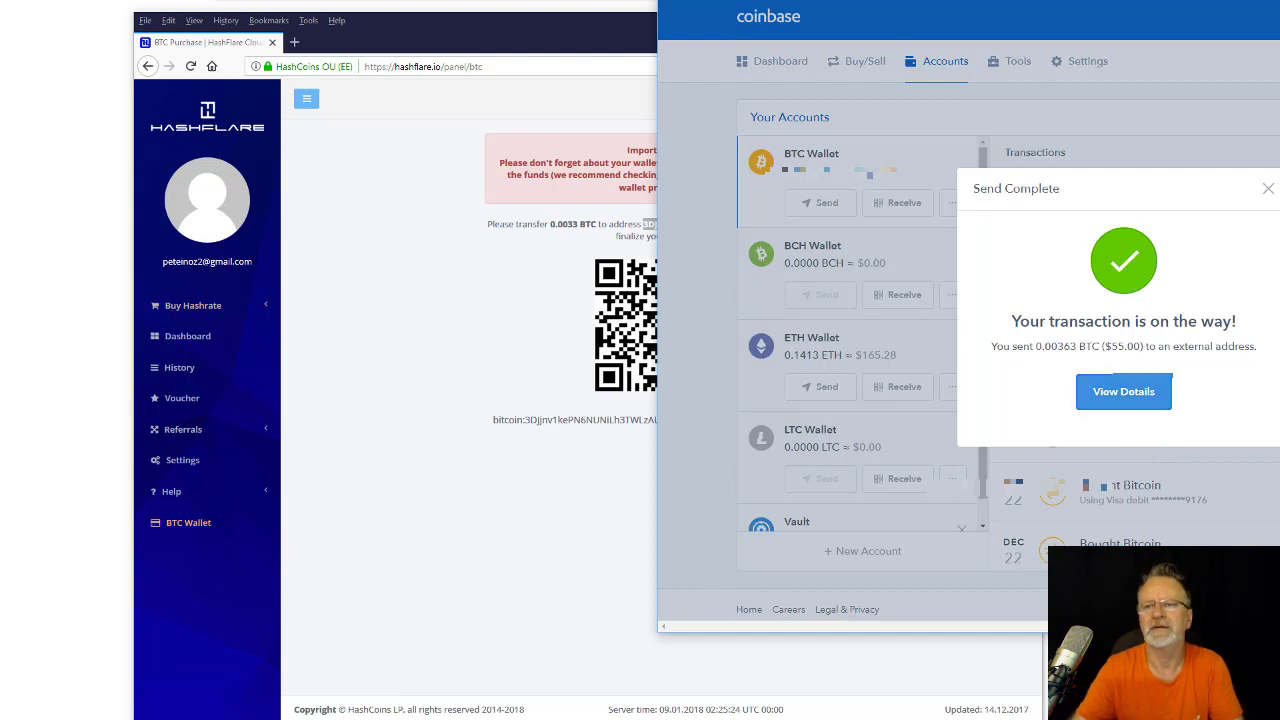
key(alt+Tab)
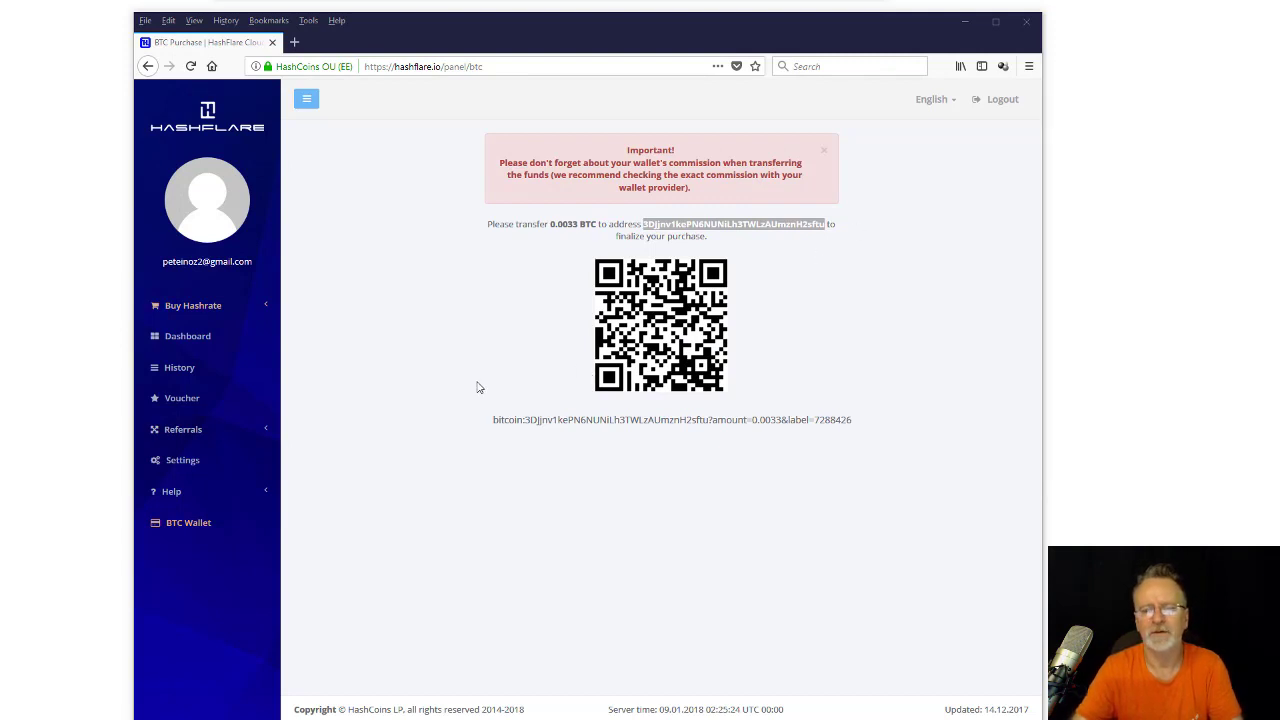
From the dashboard, set a SHA-256 purchase to 230 GH/s for 50.60 USD and proceed to its invoice.
click(184, 337)
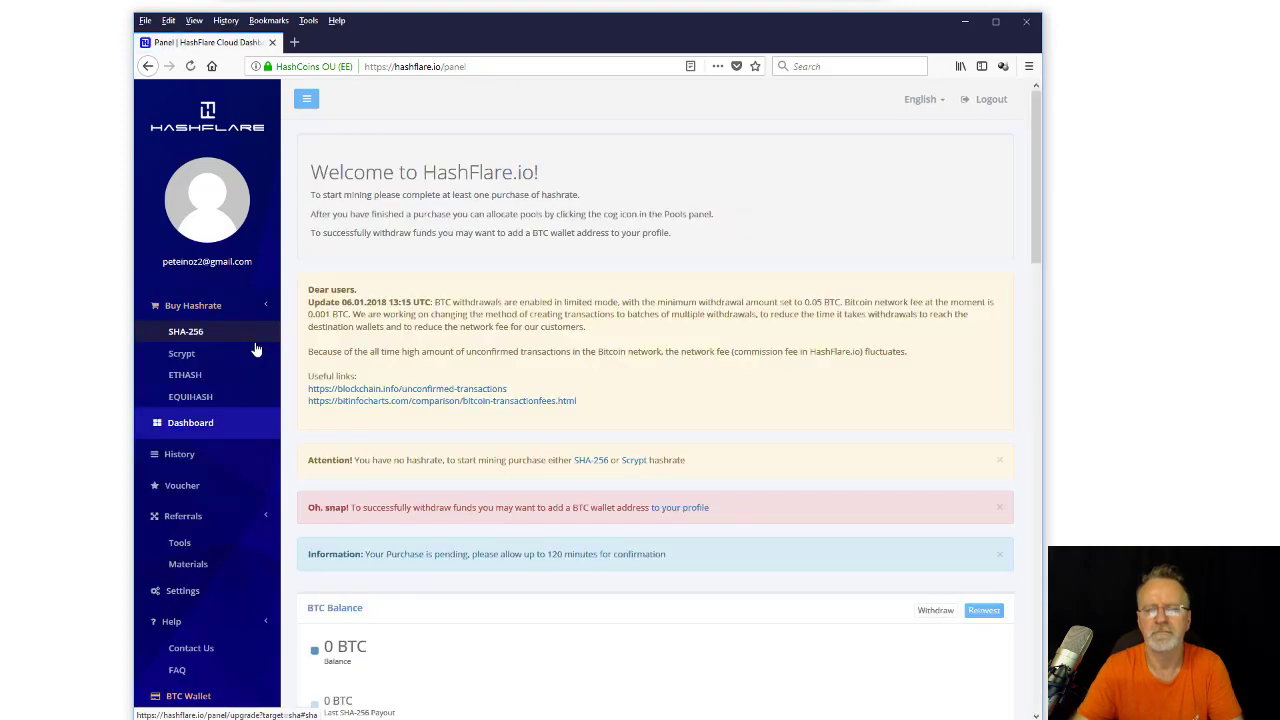
scroll(470, 420, down, 5)
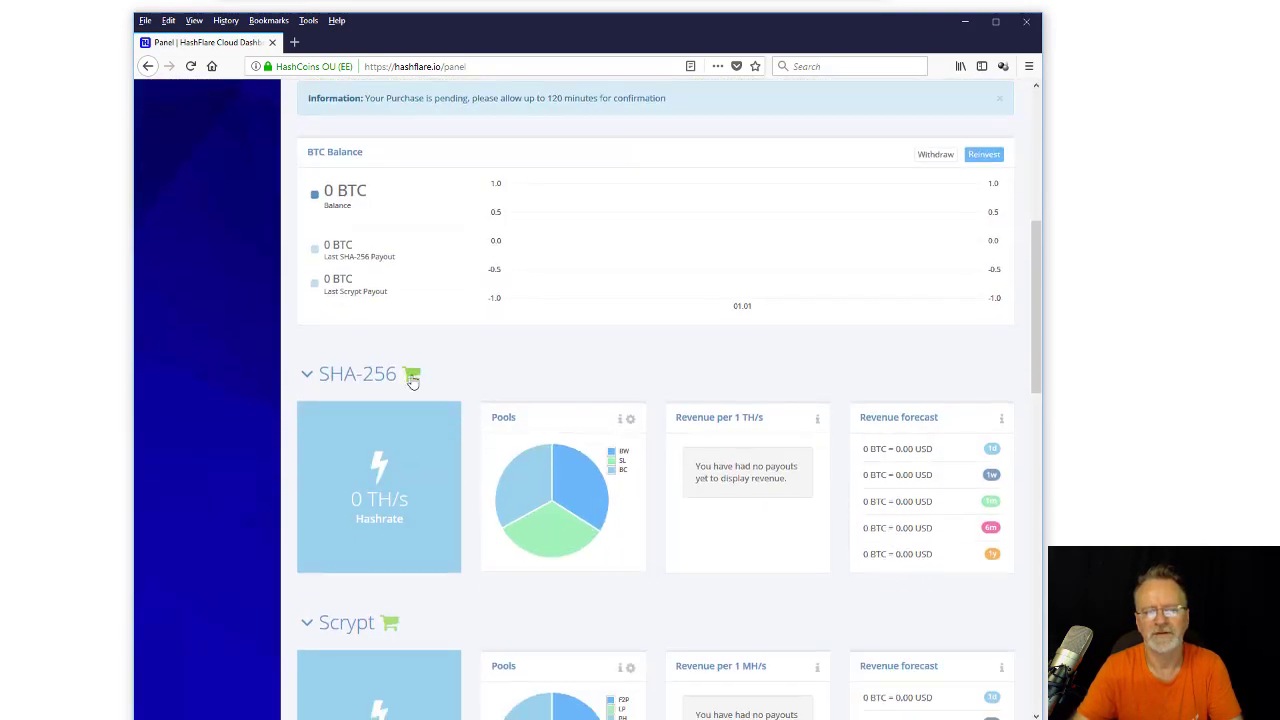
click(410, 374)
mouse_move(325, 463)
mouse_down()
mouse_move(345, 467)
mouse_move(333, 469)
mouse_up()
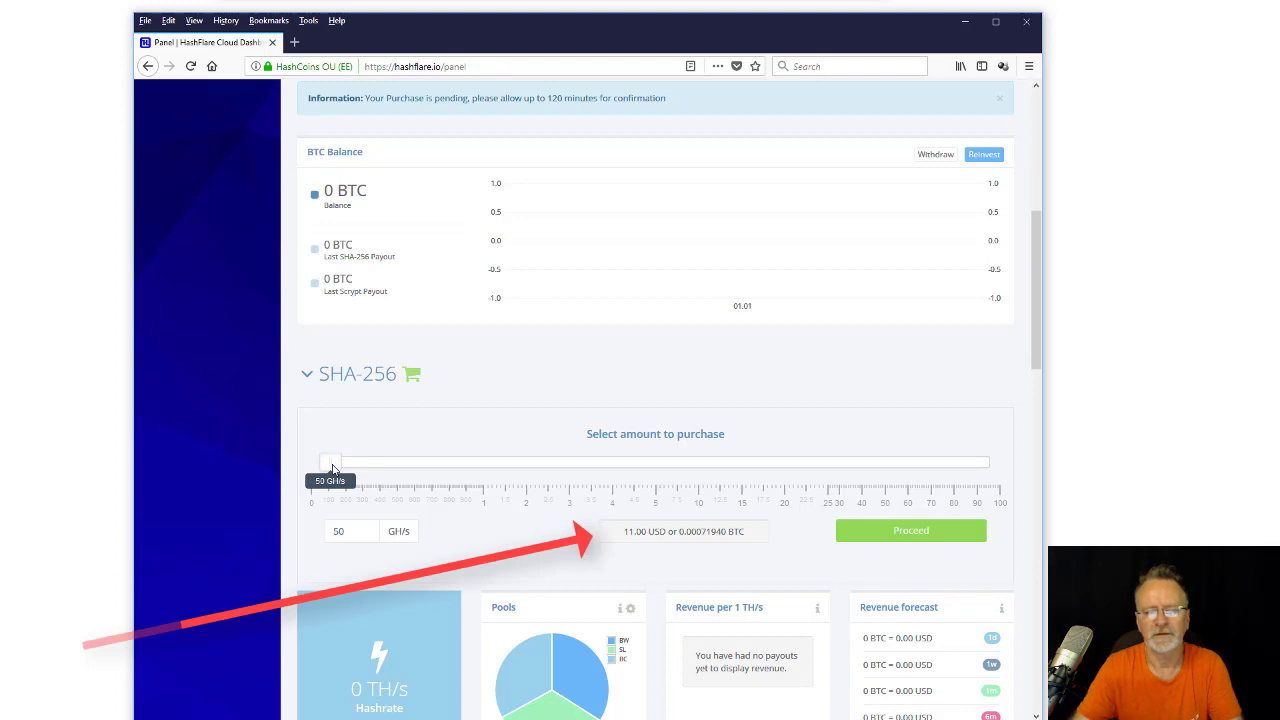
drag(333, 469, 366, 463)
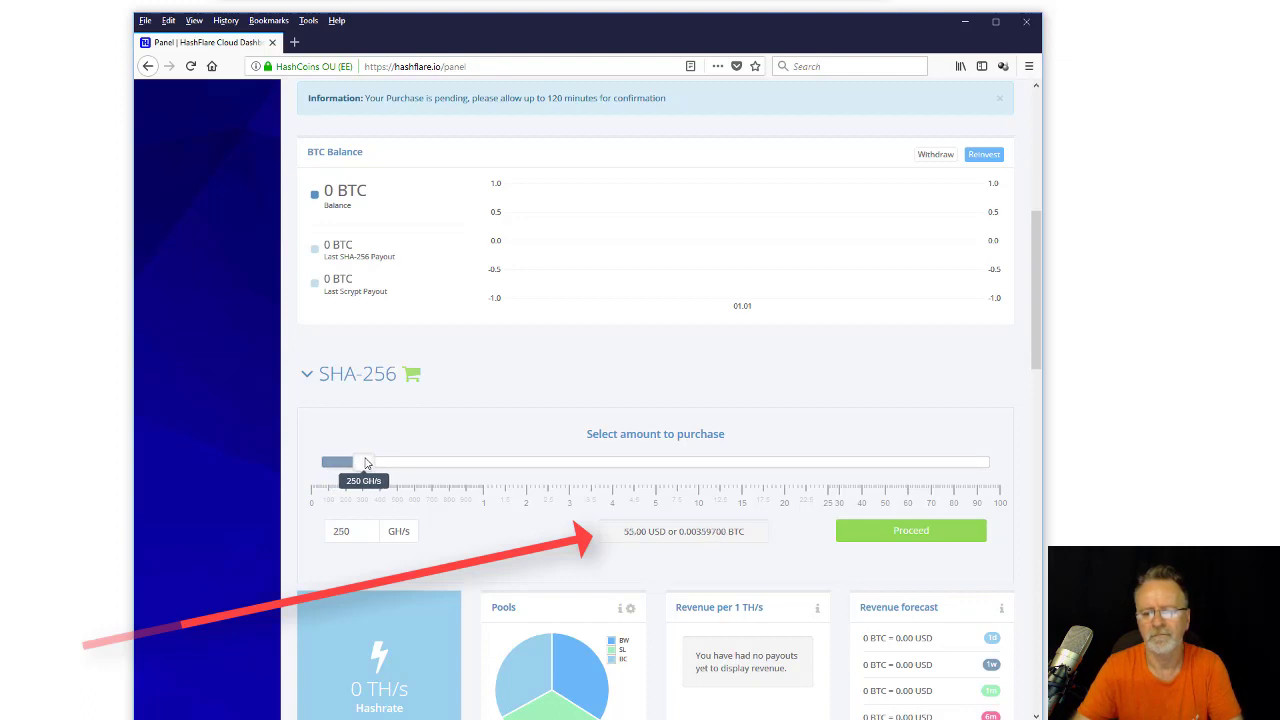
drag(366, 463, 364, 463)
click(924, 536)
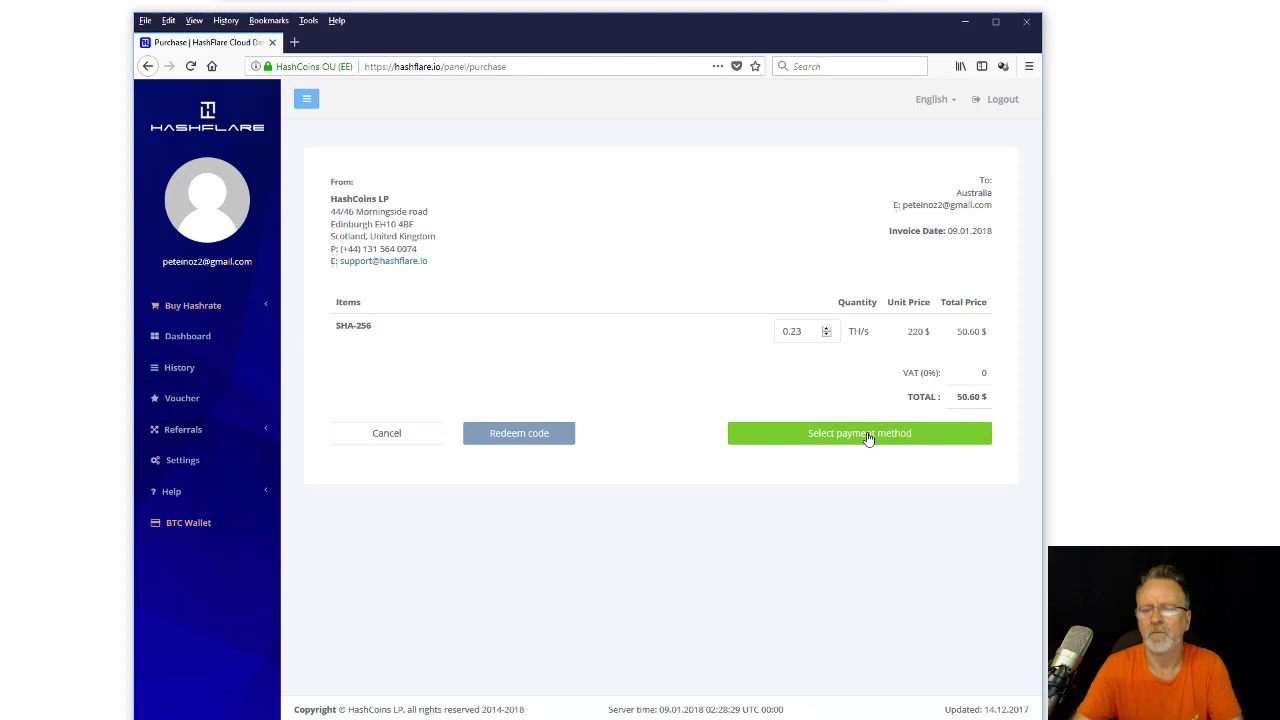
Pay the 0.23 TH/s SHA-256 invoice by Connectum credit card, accept the terms, and confirm.
click(868, 436)
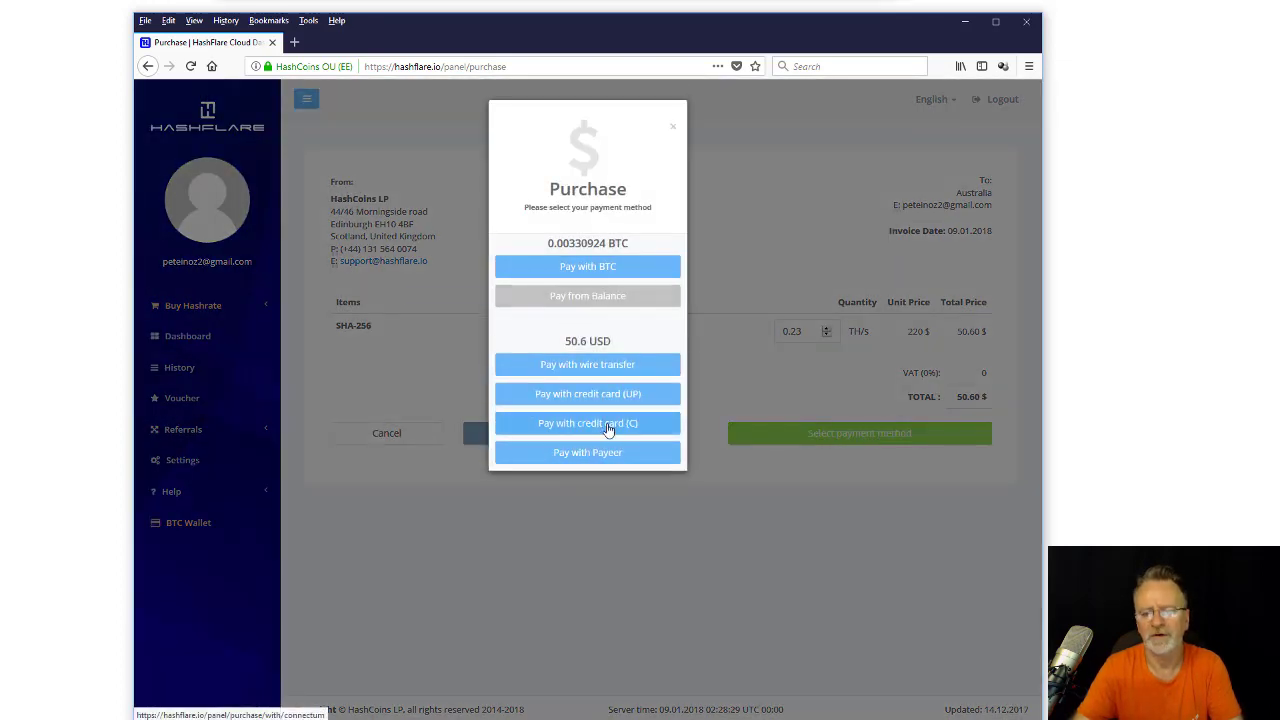
click(604, 430)
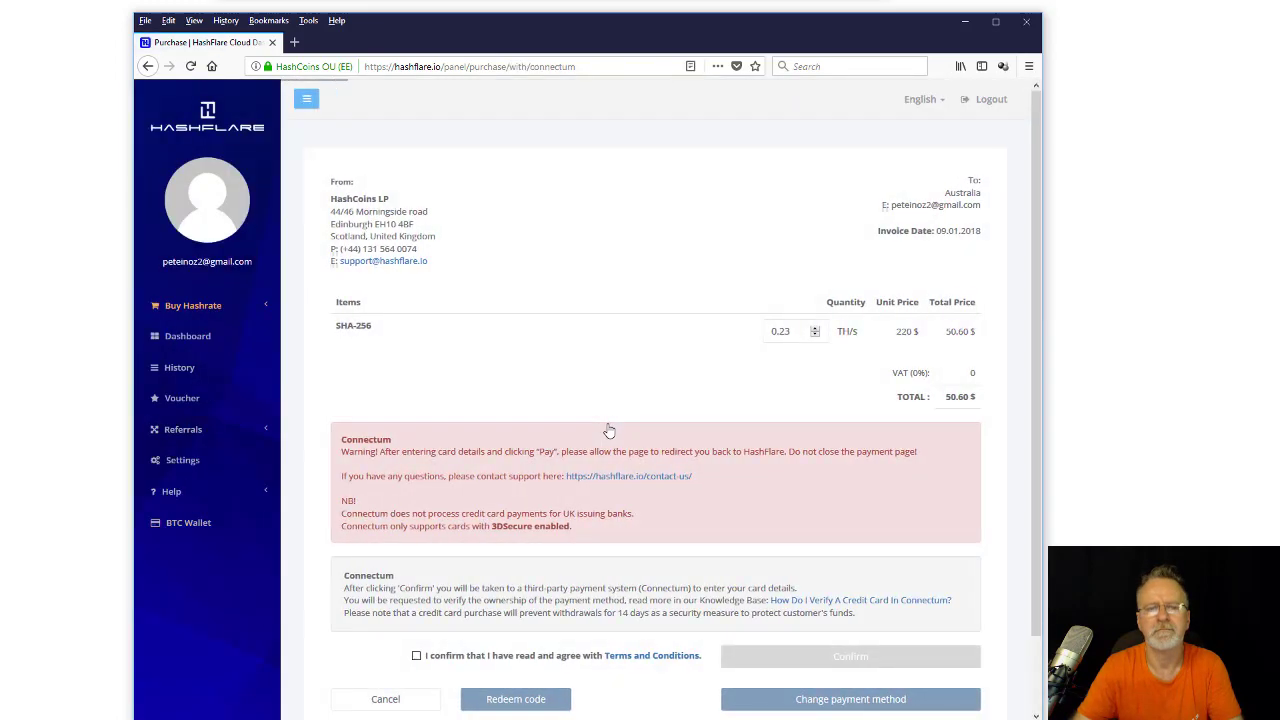
scroll(570, 352, down, 2)
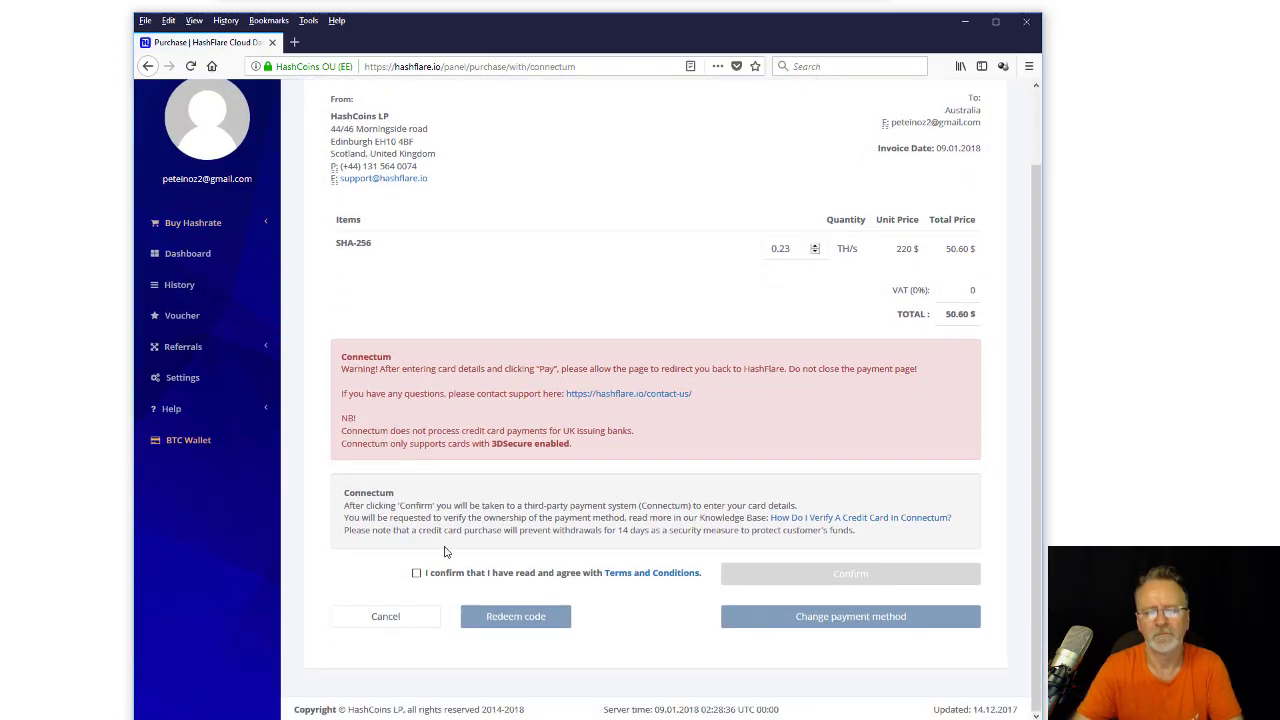
click(416, 573)
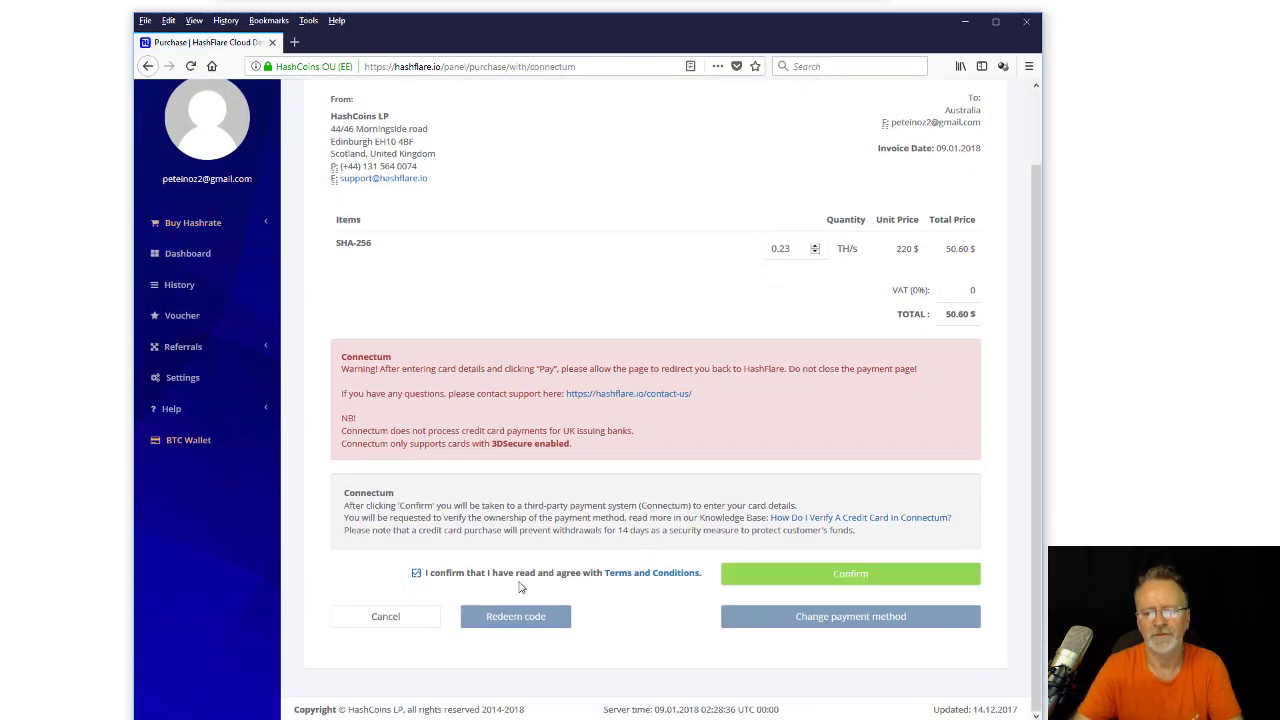
click(785, 578)
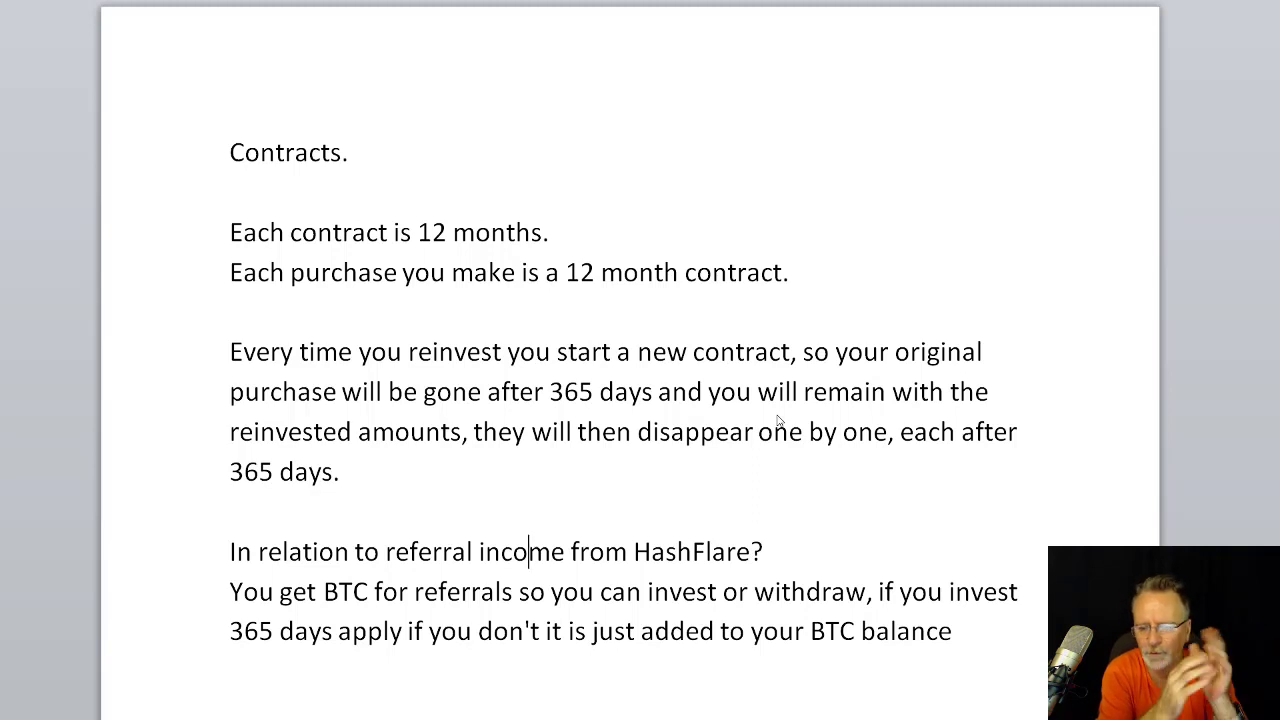
Switch from the Word notes back to the HashFlare dashboard in Firefox.
key(alt+Tab)
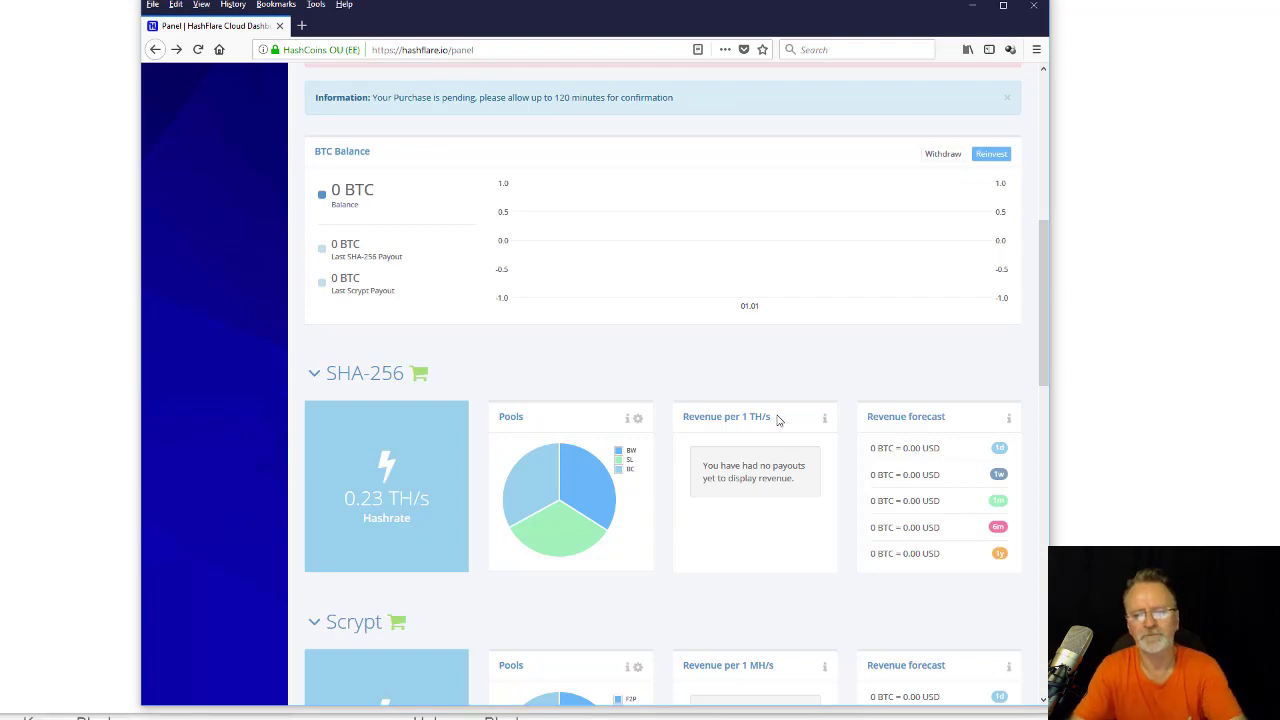
In the SHA-256 pool editor, adjust the sliders to BW.com 33%, Slush 35%, BTCchina 32%, checking the pool dropdowns.
click(637, 421)
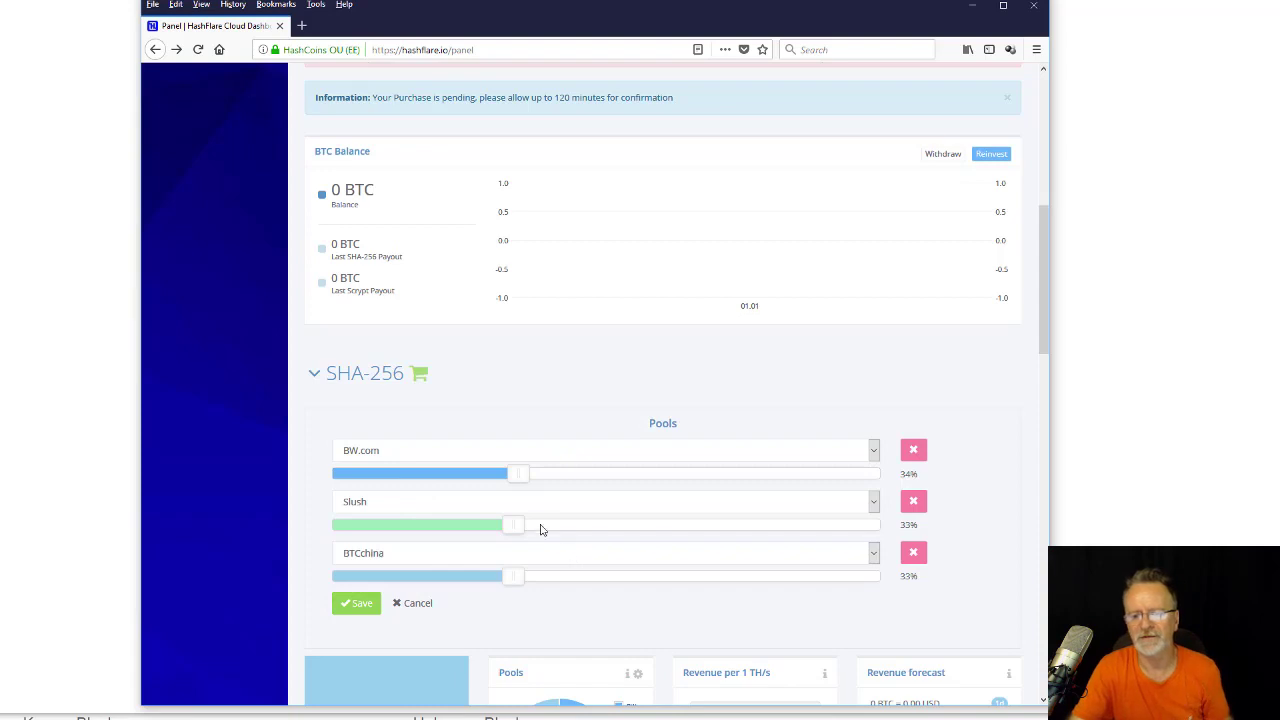
drag(543, 477, 506, 473)
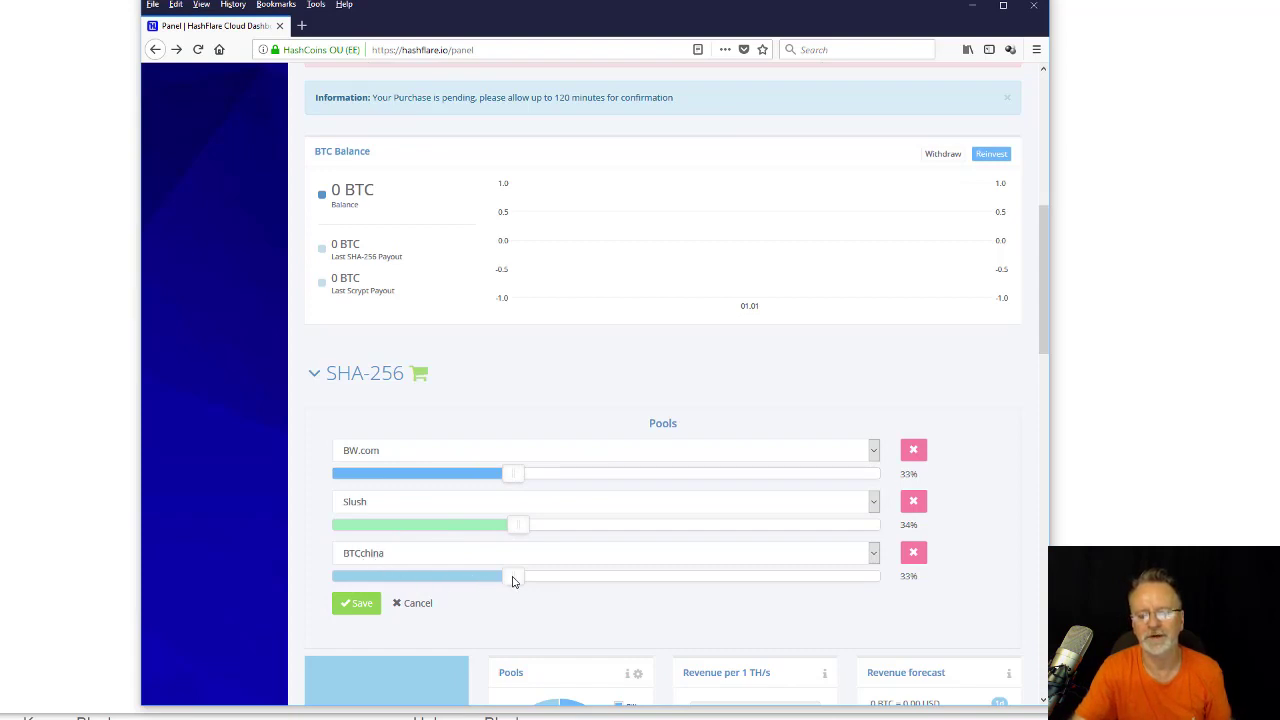
mouse_move(514, 577)
mouse_down()
mouse_move(566, 583)
mouse_move(511, 580)
mouse_up()
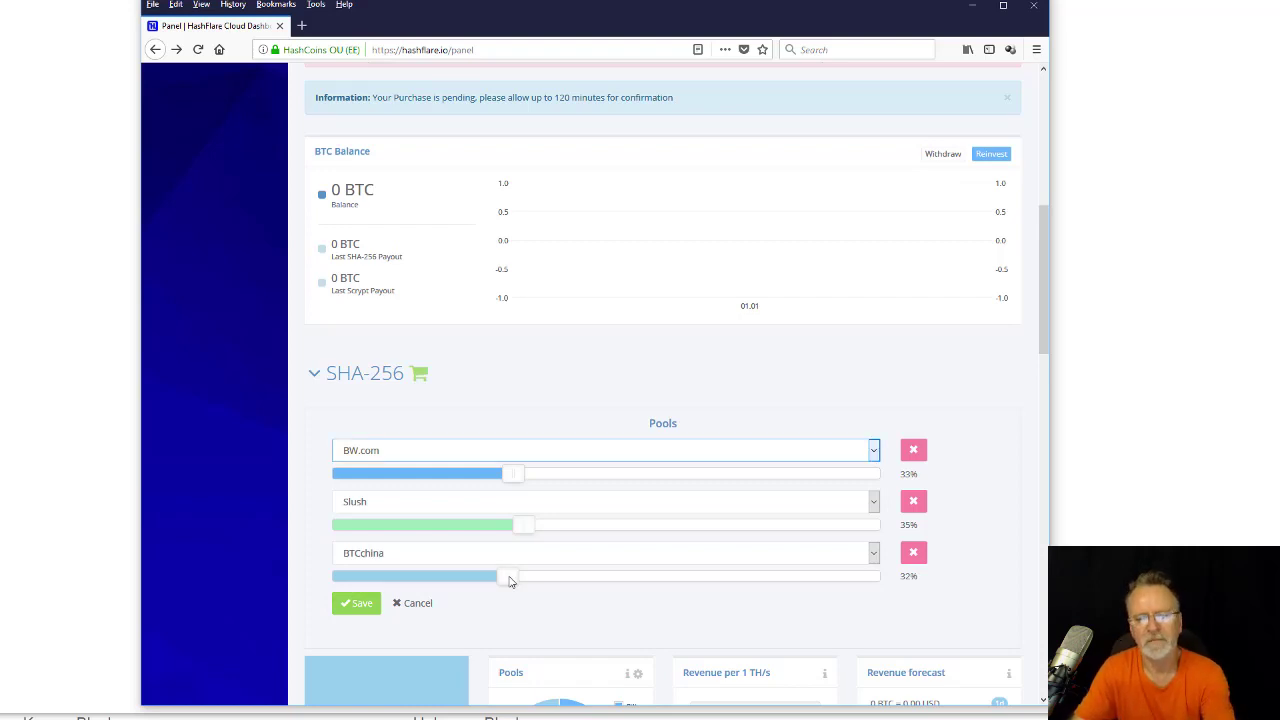
click(780, 451)
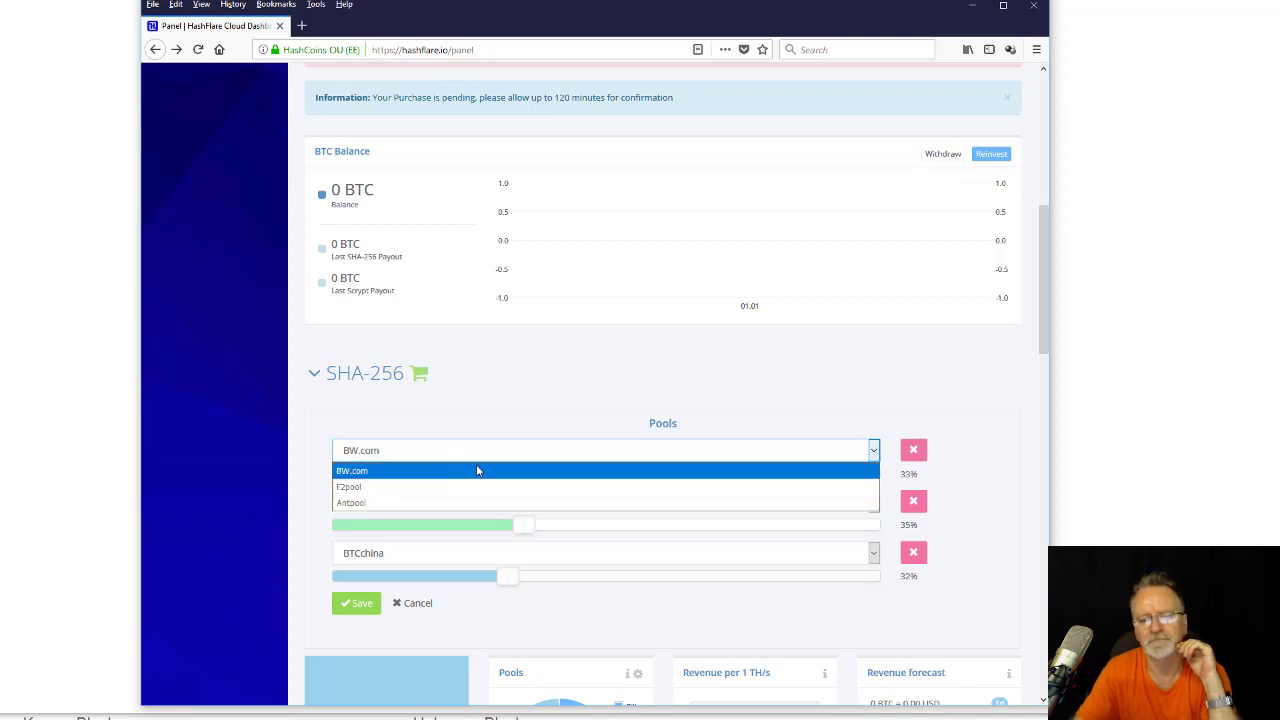
click(607, 393)
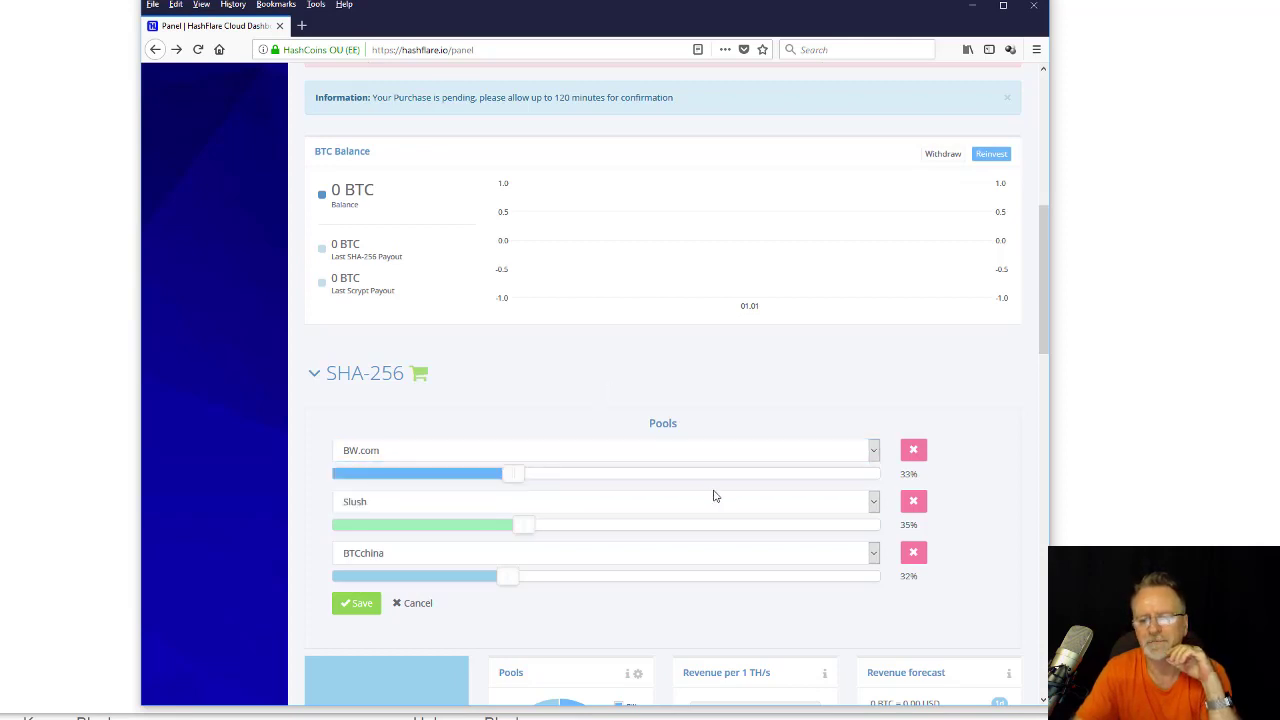
click(730, 516)
Compare pool shares on Blockchain.info's chart and switch the first SHA-256 pool from BW.com to Antpool.
click(730, 516)
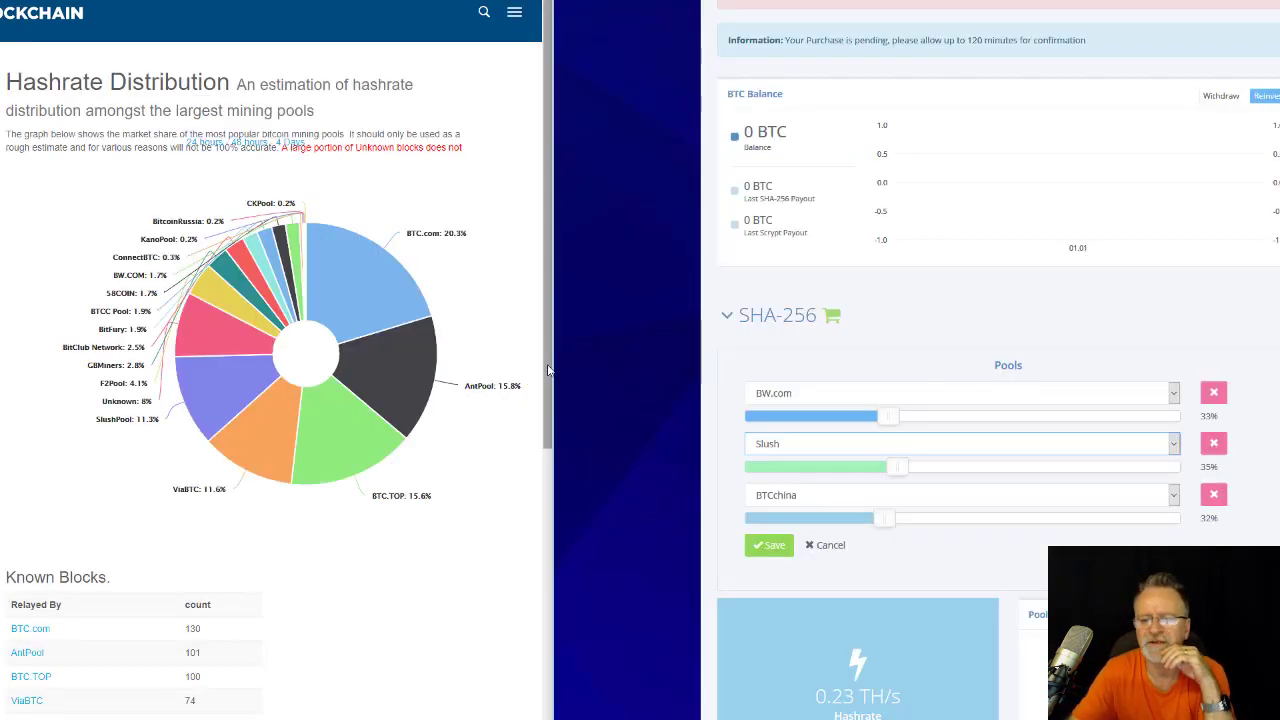
mouse_move(407, 282)
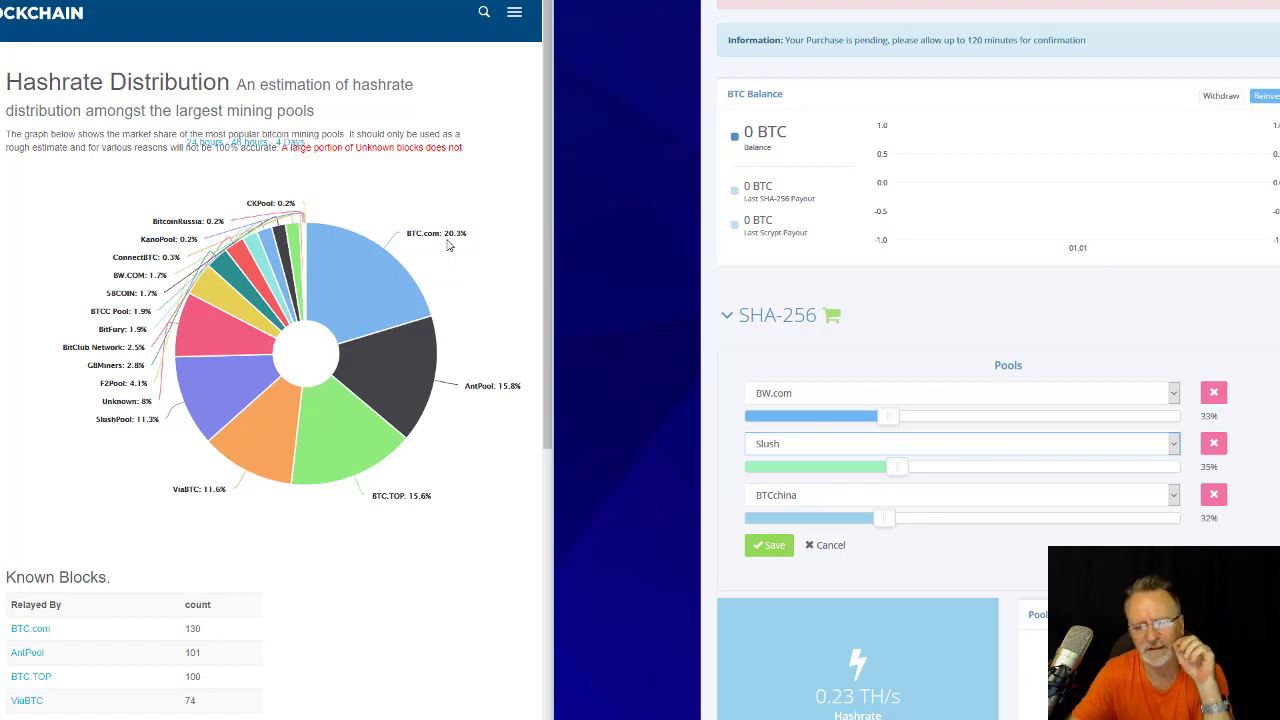
mouse_move(404, 408)
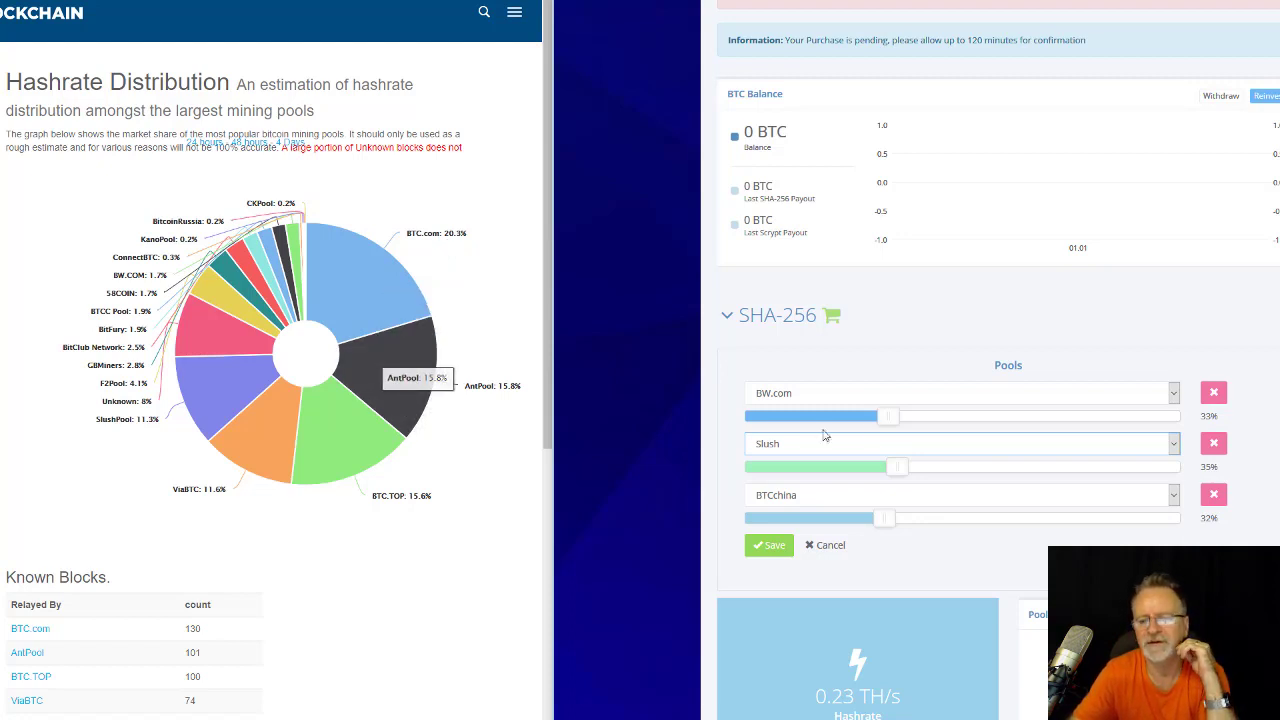
click(926, 396)
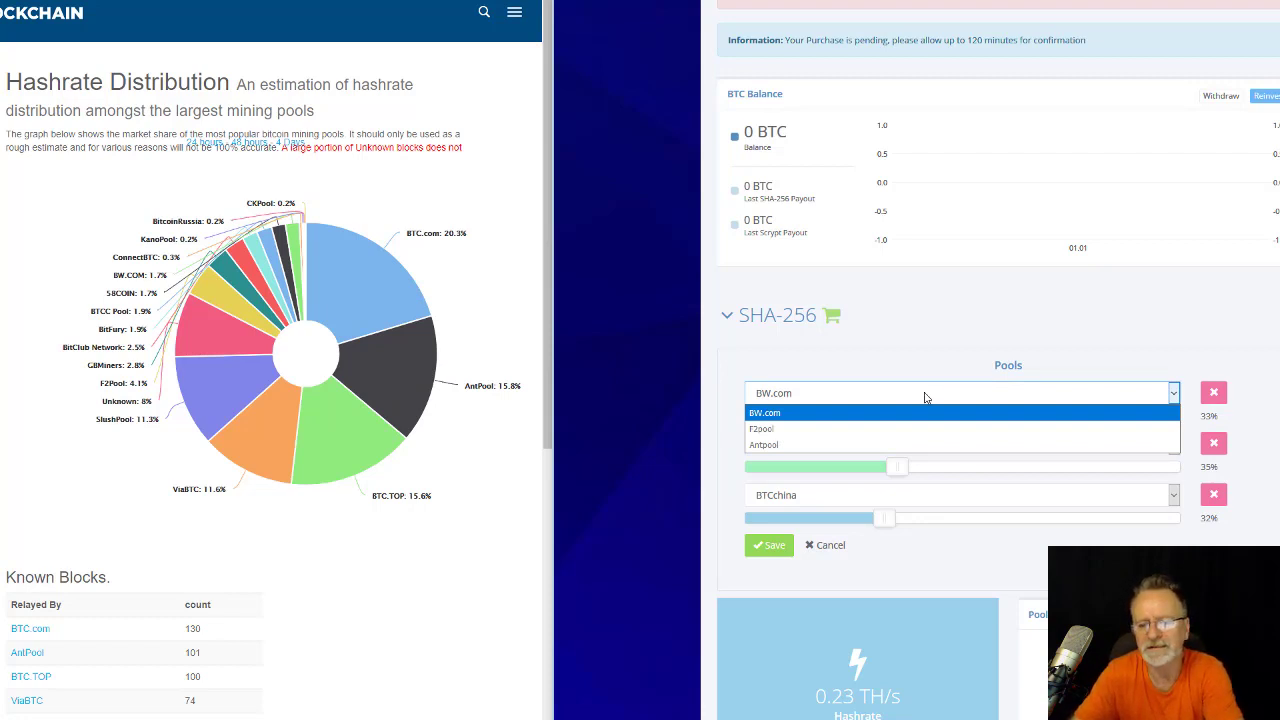
click(868, 446)
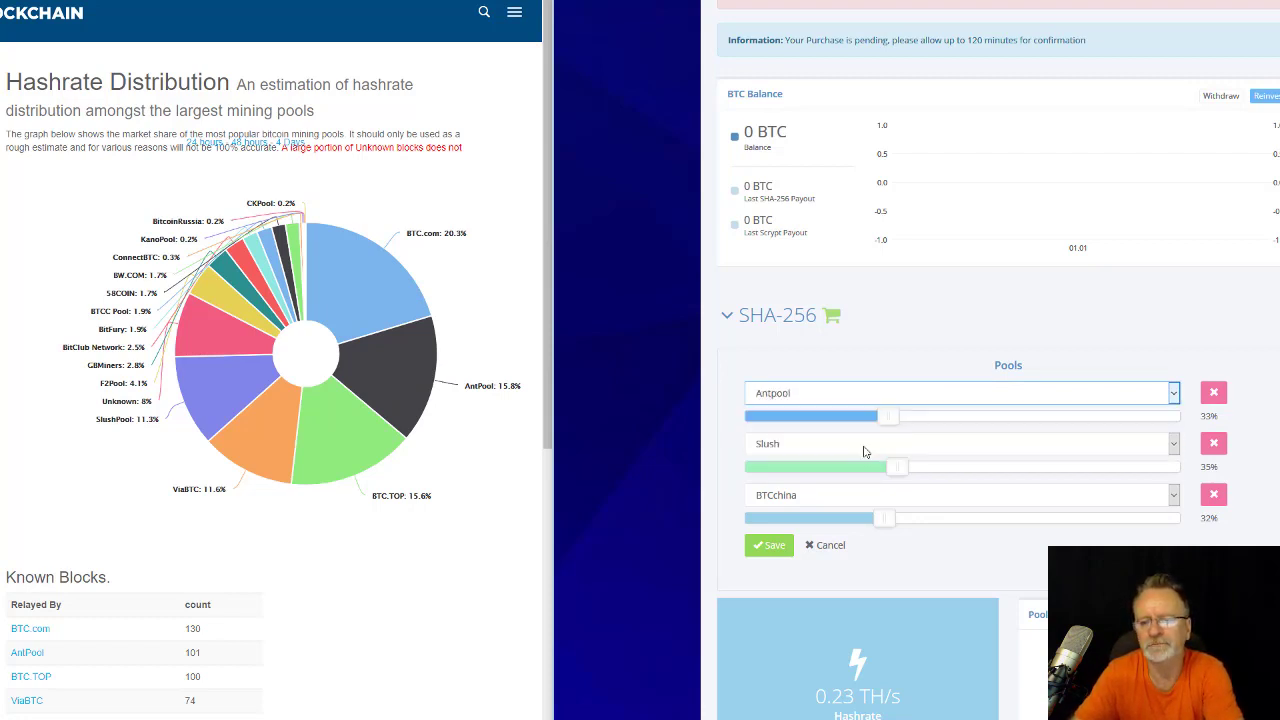
key(alt+Tab)
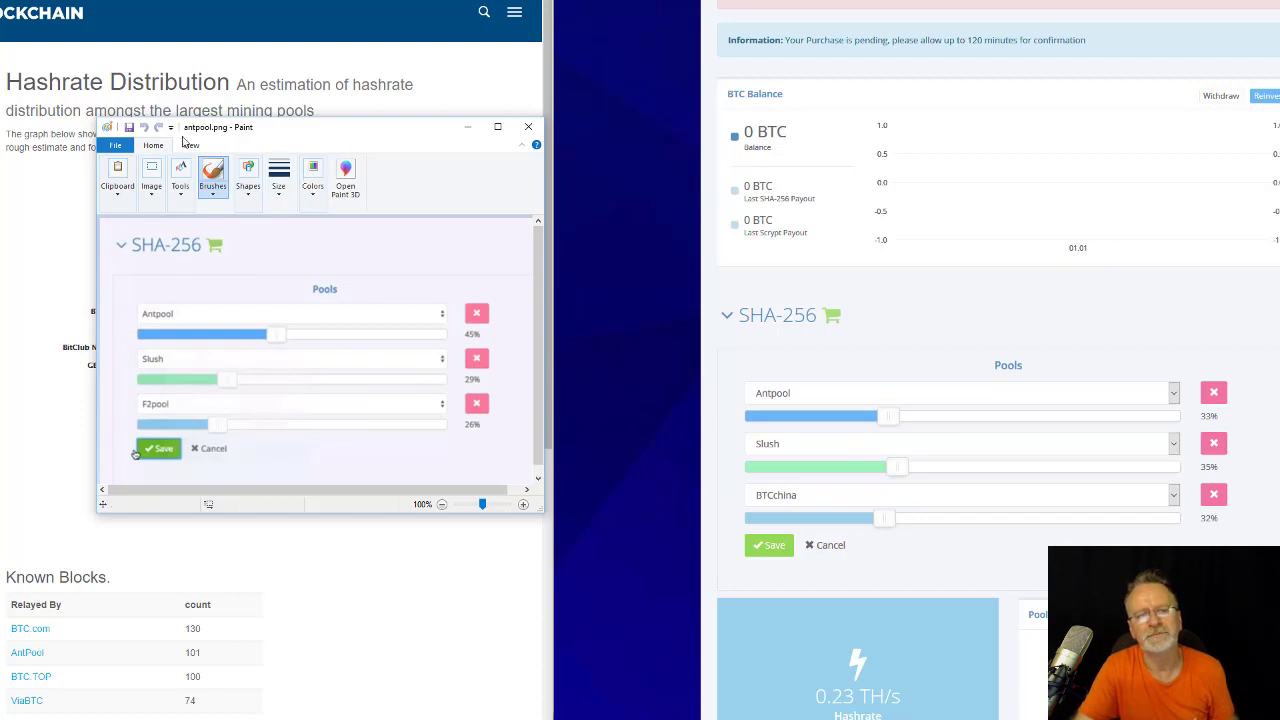
Drag Antpool to 45% and Slush to 29%, leaving BTCchina at 26%, then save.
mouse_move(364, 134)
mouse_down()
mouse_move(232, 126)
mouse_move(404, 143)
mouse_move(357, 148)
mouse_up()
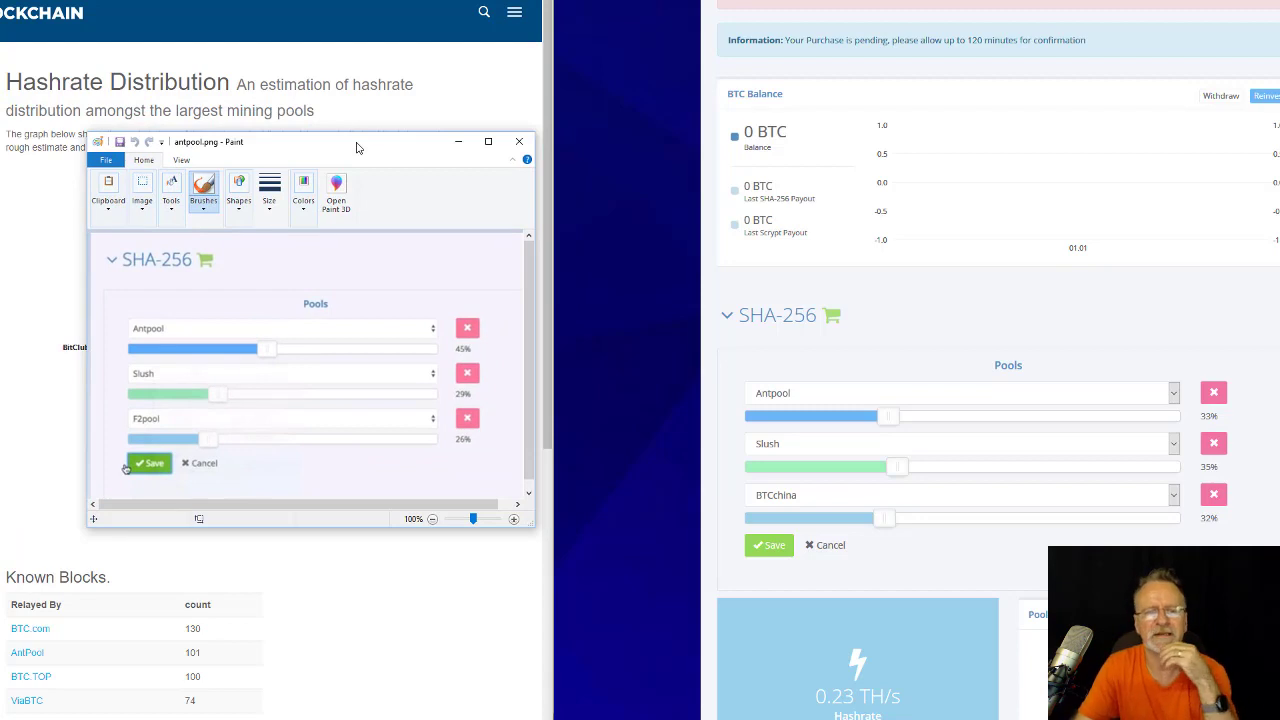
drag(402, 147, 983, 153)
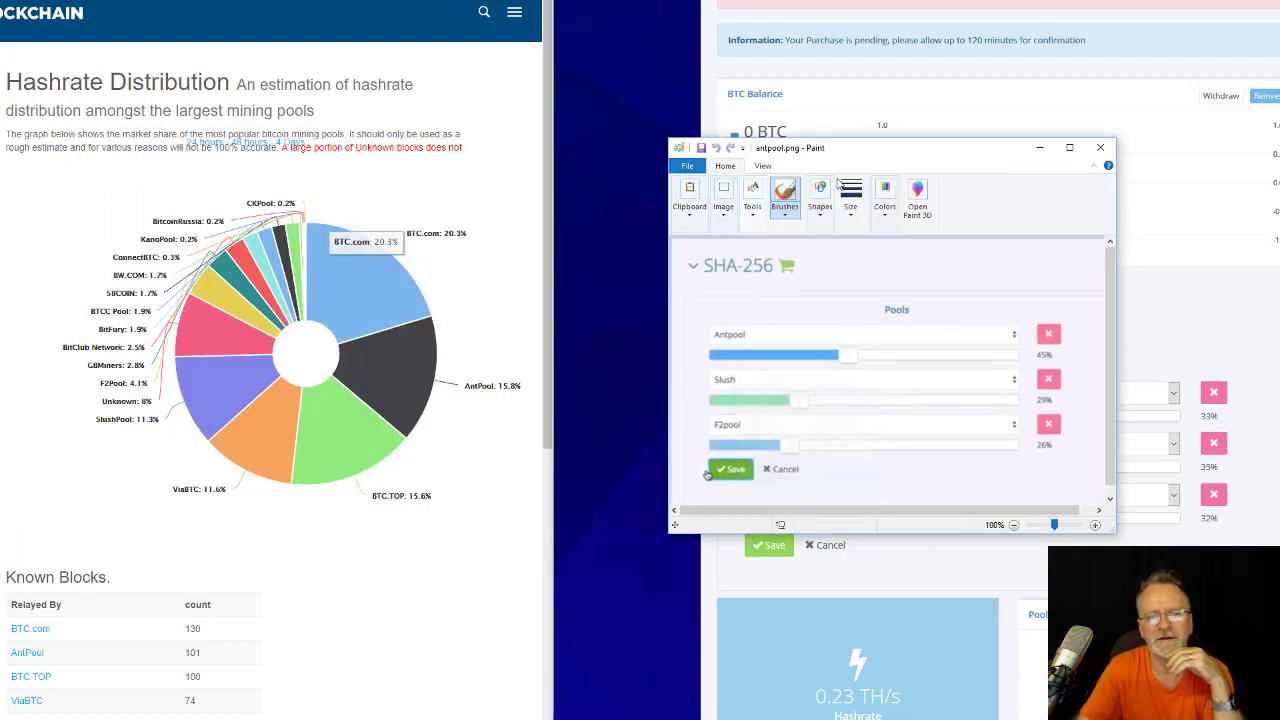
mouse_move(744, 150)
mouse_down()
mouse_move(628, 137)
mouse_move(248, 140)
mouse_up()
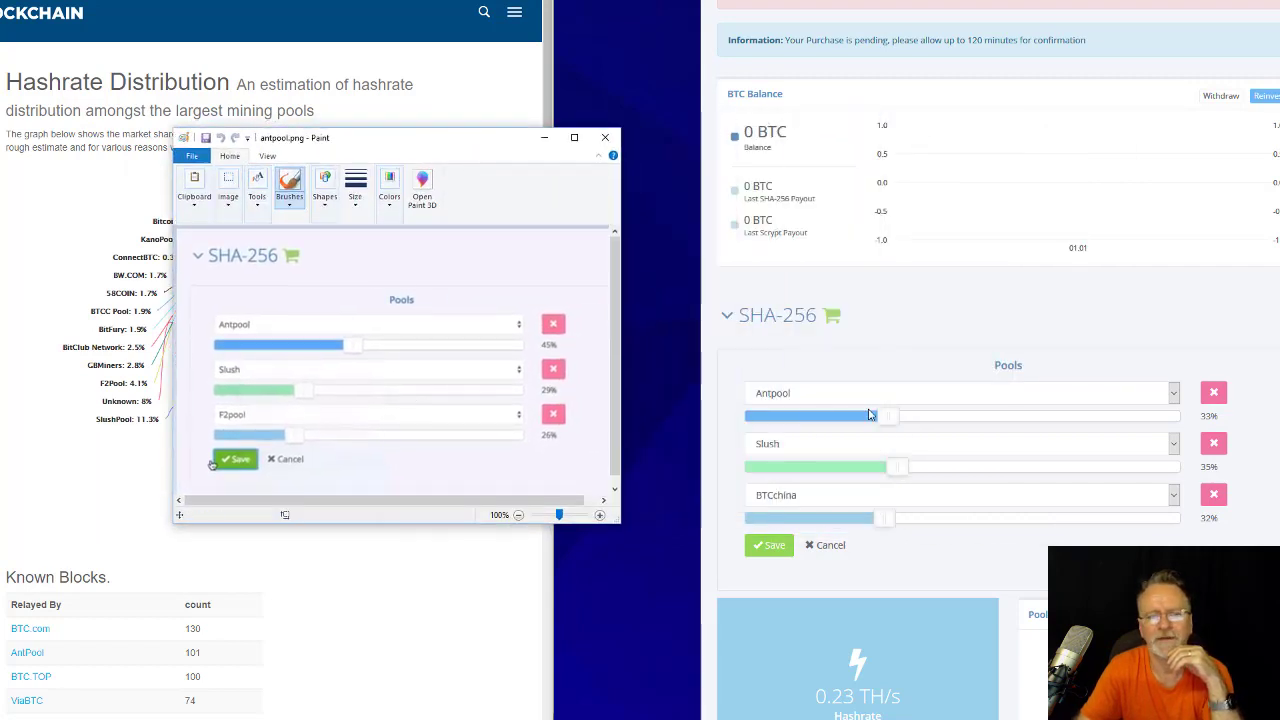
drag(889, 420, 943, 428)
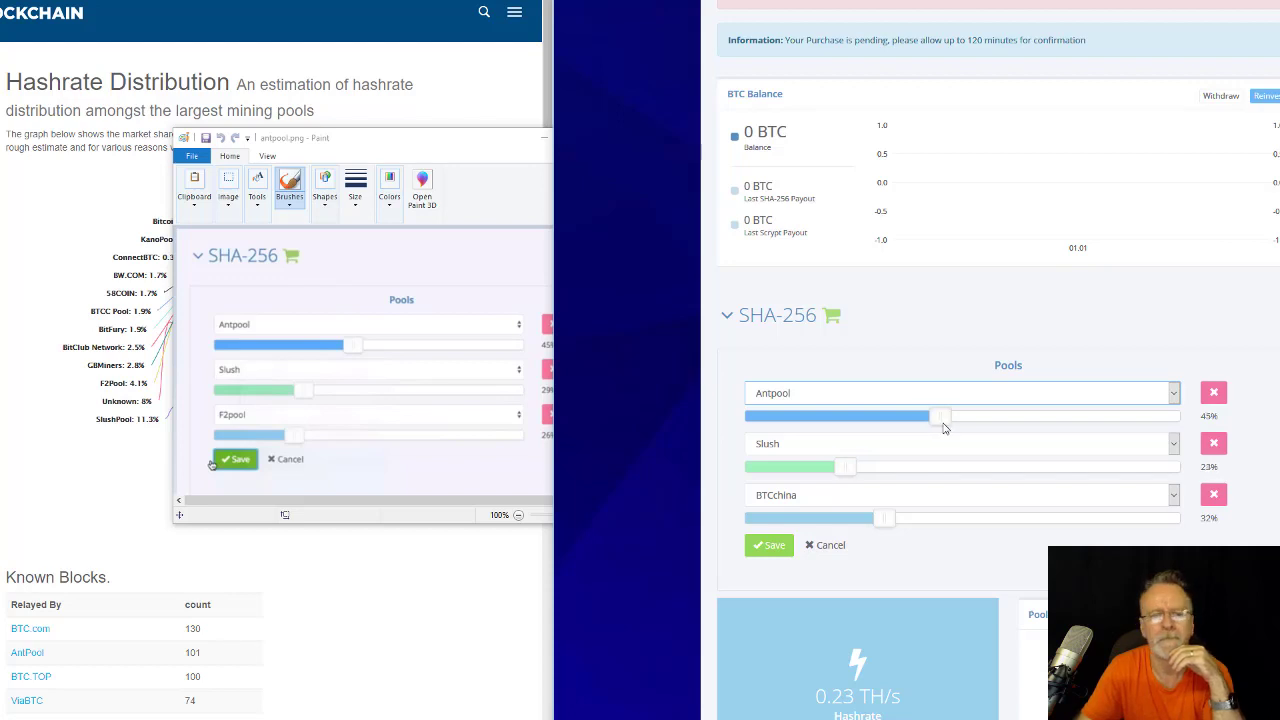
click(410, 150)
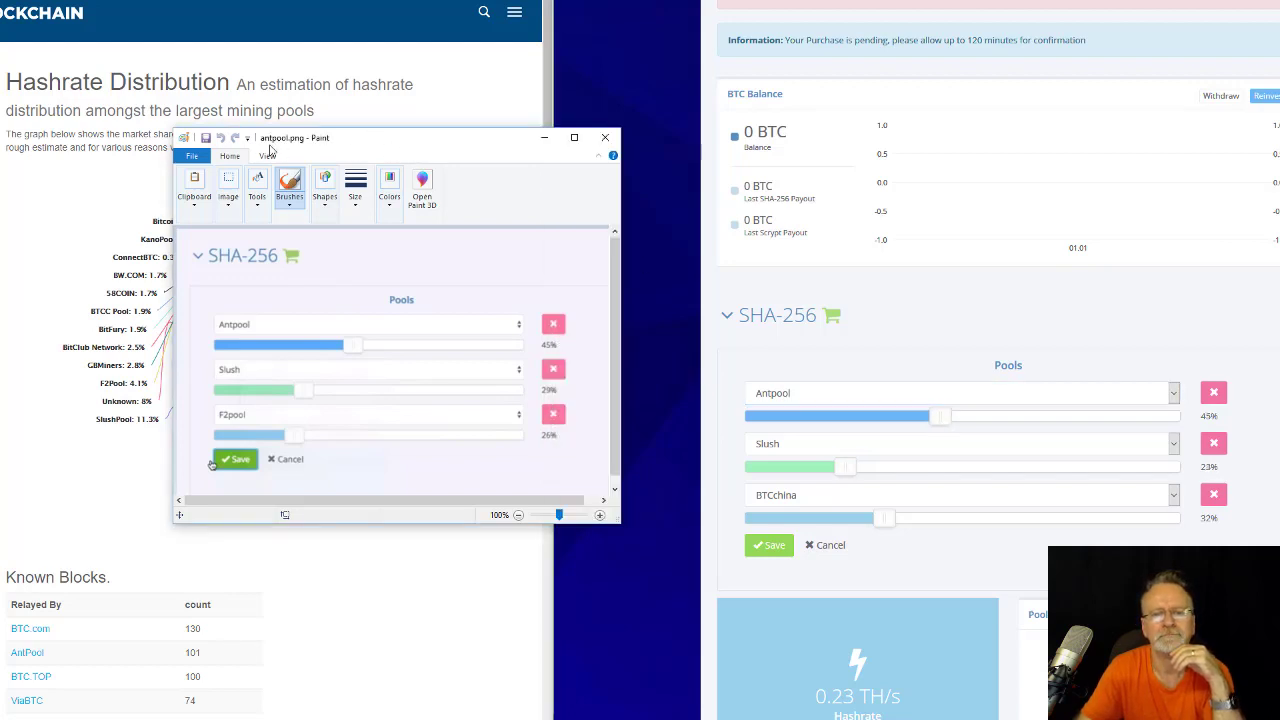
drag(420, 146, 277, 133)
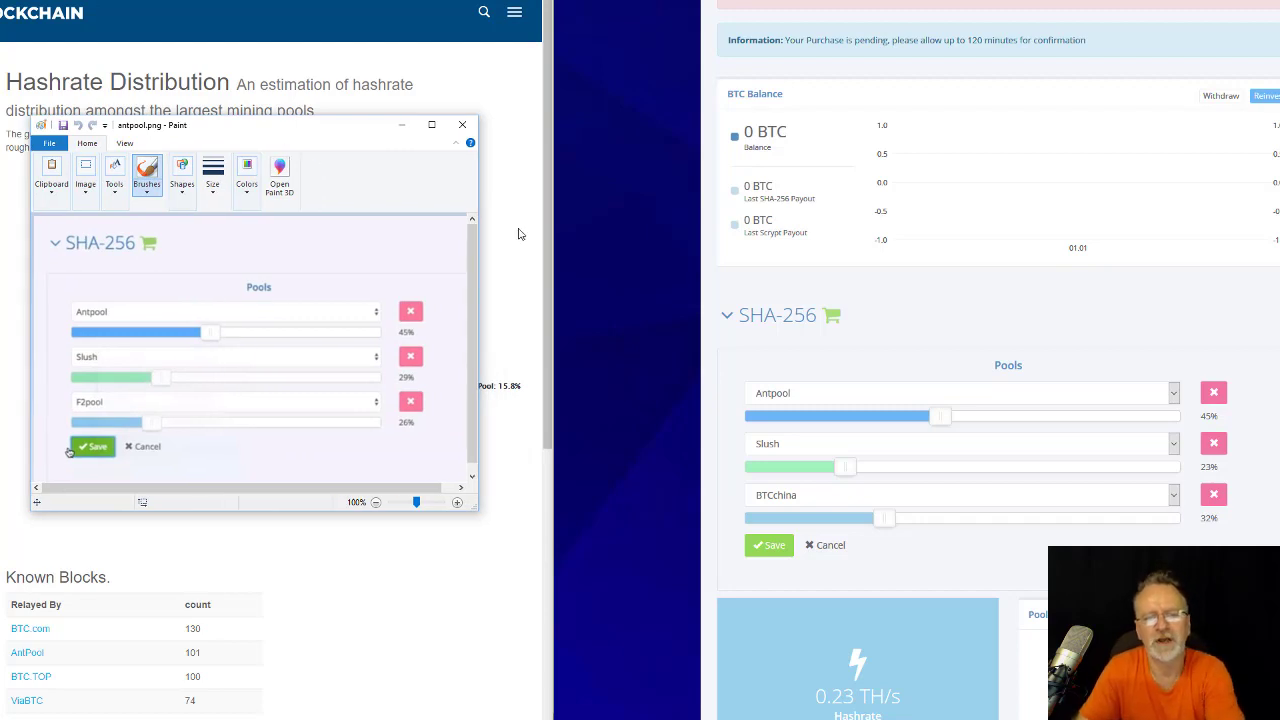
drag(852, 472, 875, 474)
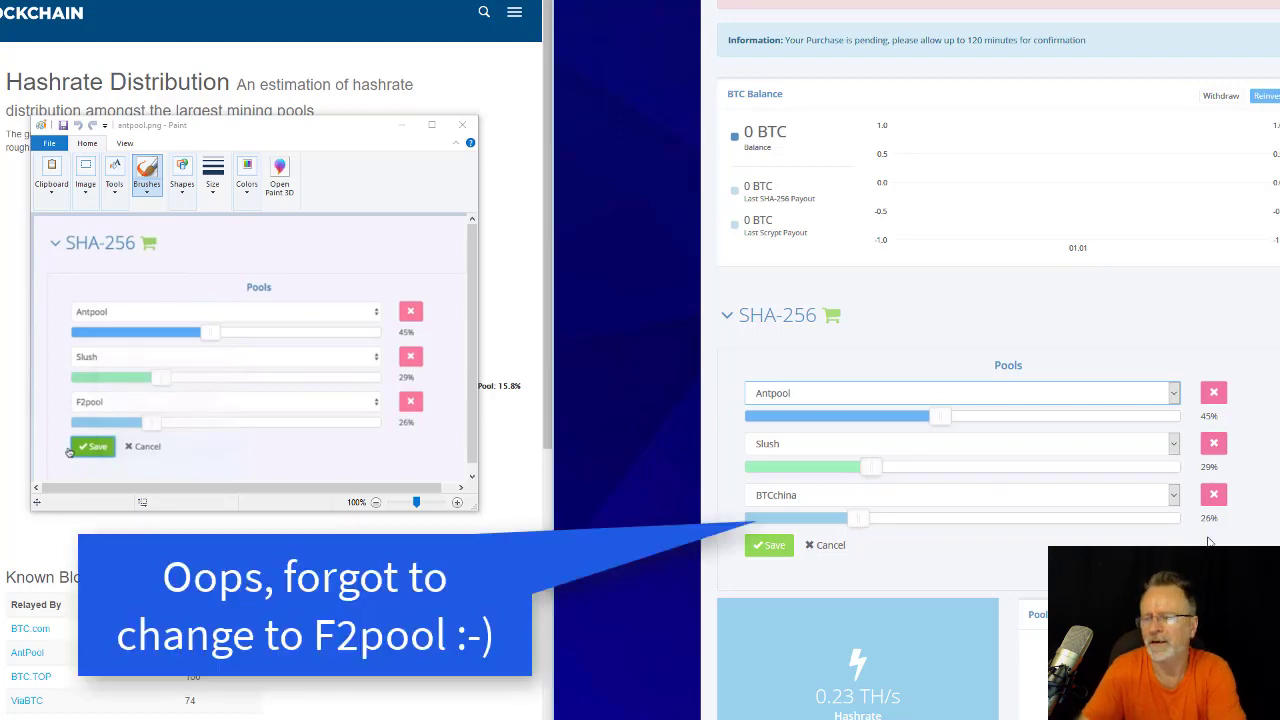
click(768, 545)
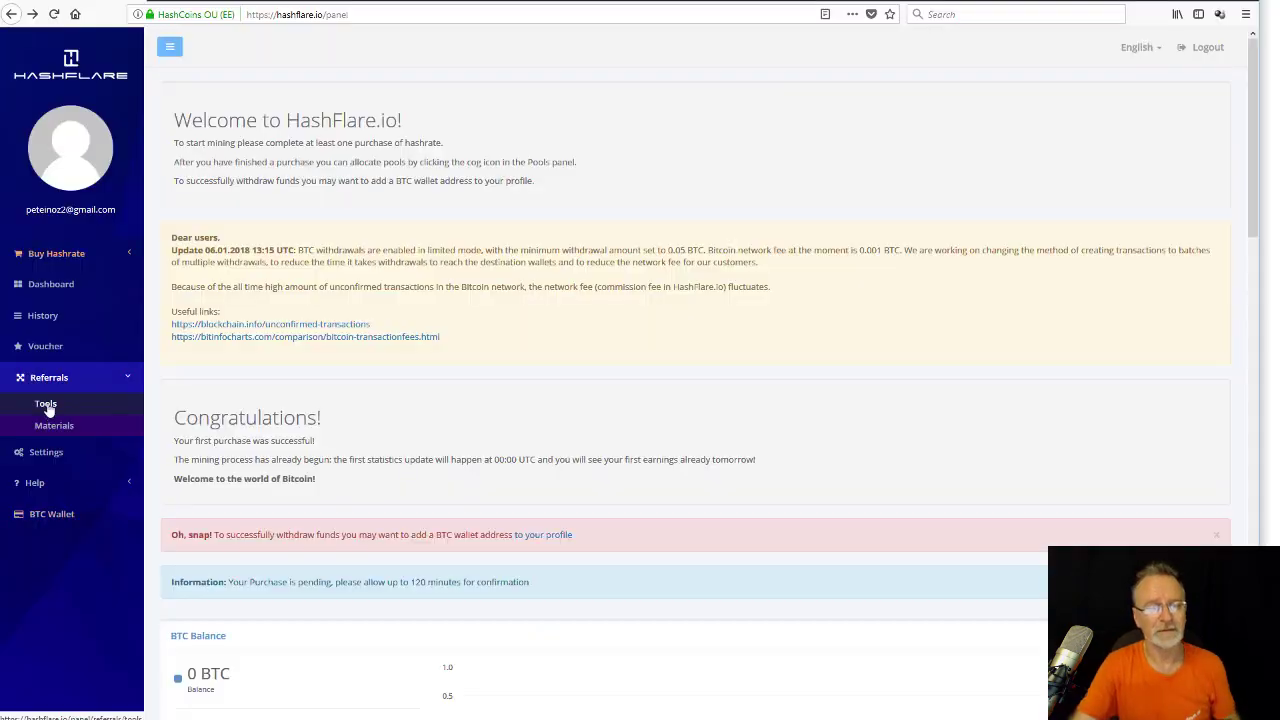
Open Referrals > Tools and reveal the full referral link next to the referral code.
click(47, 405)
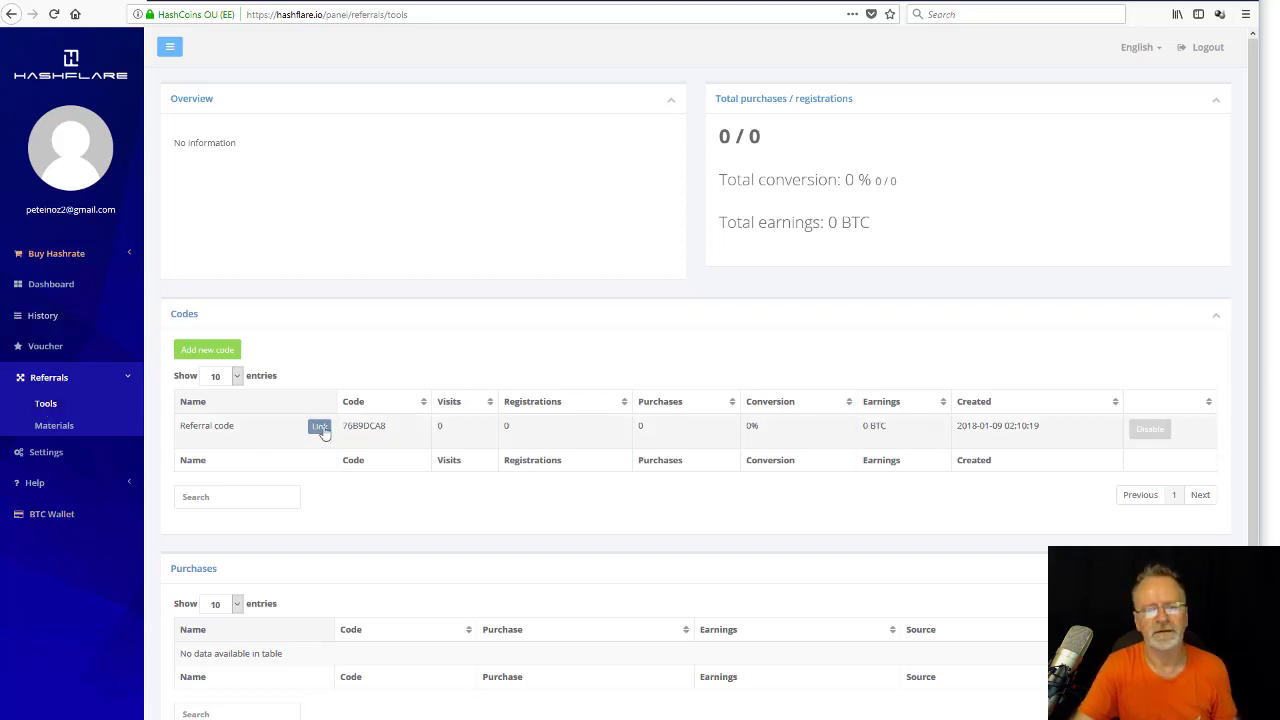
click(320, 428)
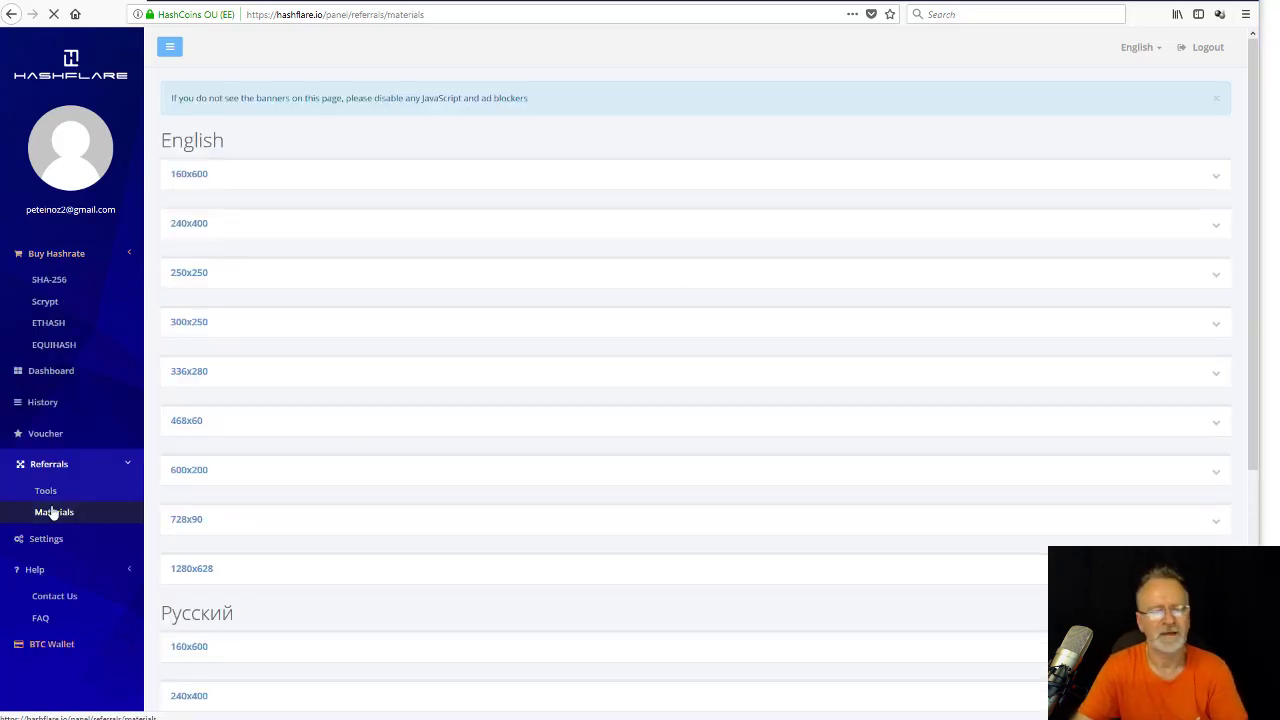
scroll(290, 295, down, 4)
scroll(311, 312, up, 4)
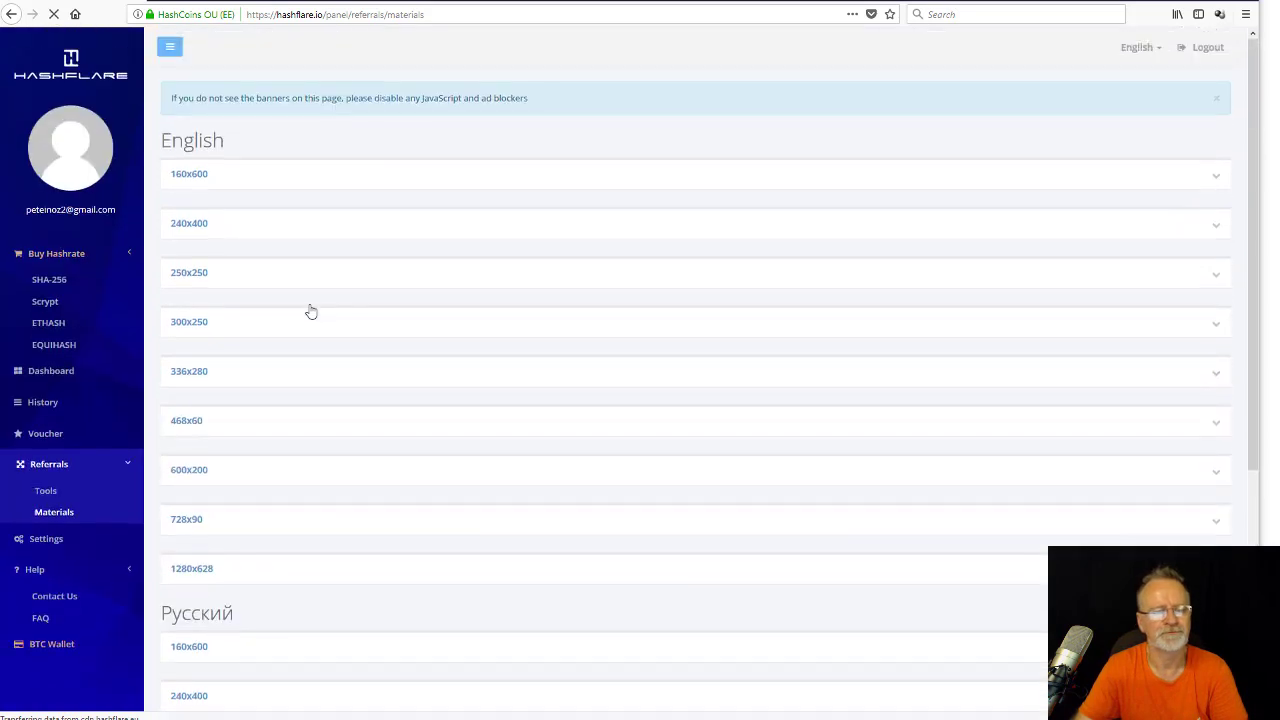
Go back to the dashboard and scroll to the SHA-256 and Scrypt hashrate panels.
key(alt+Left)
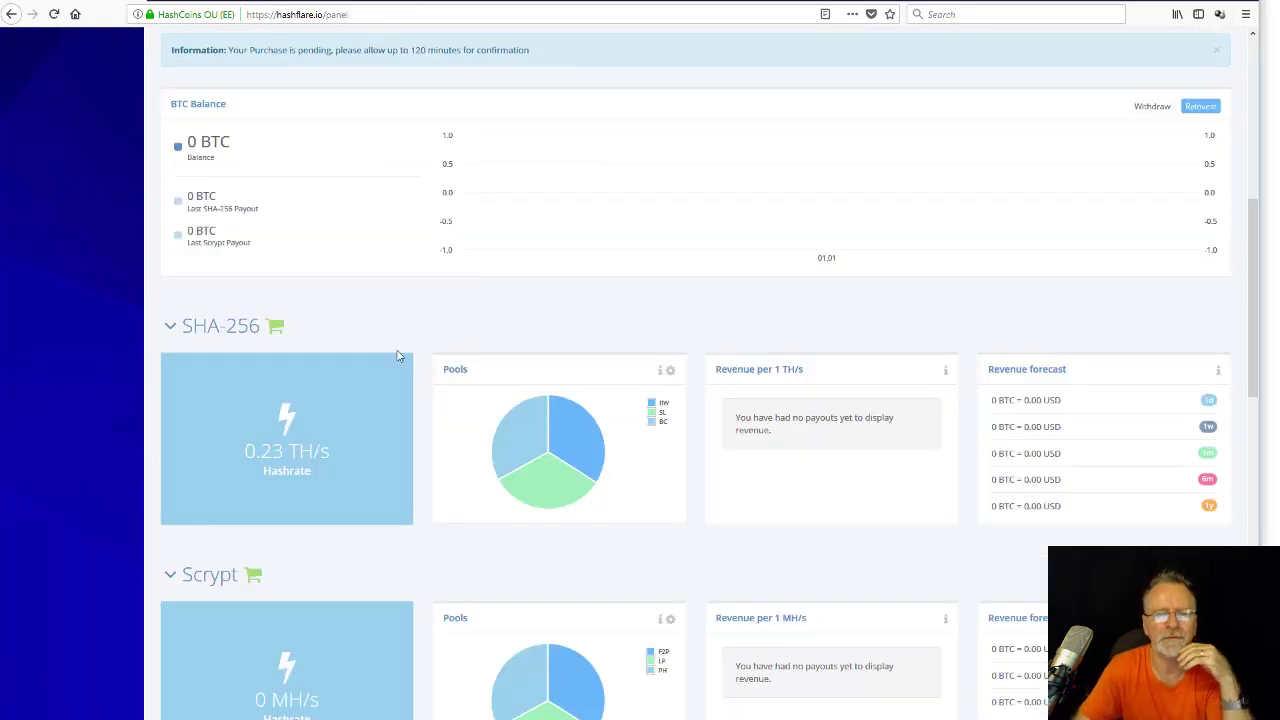
scroll(405, 354, down, 4)
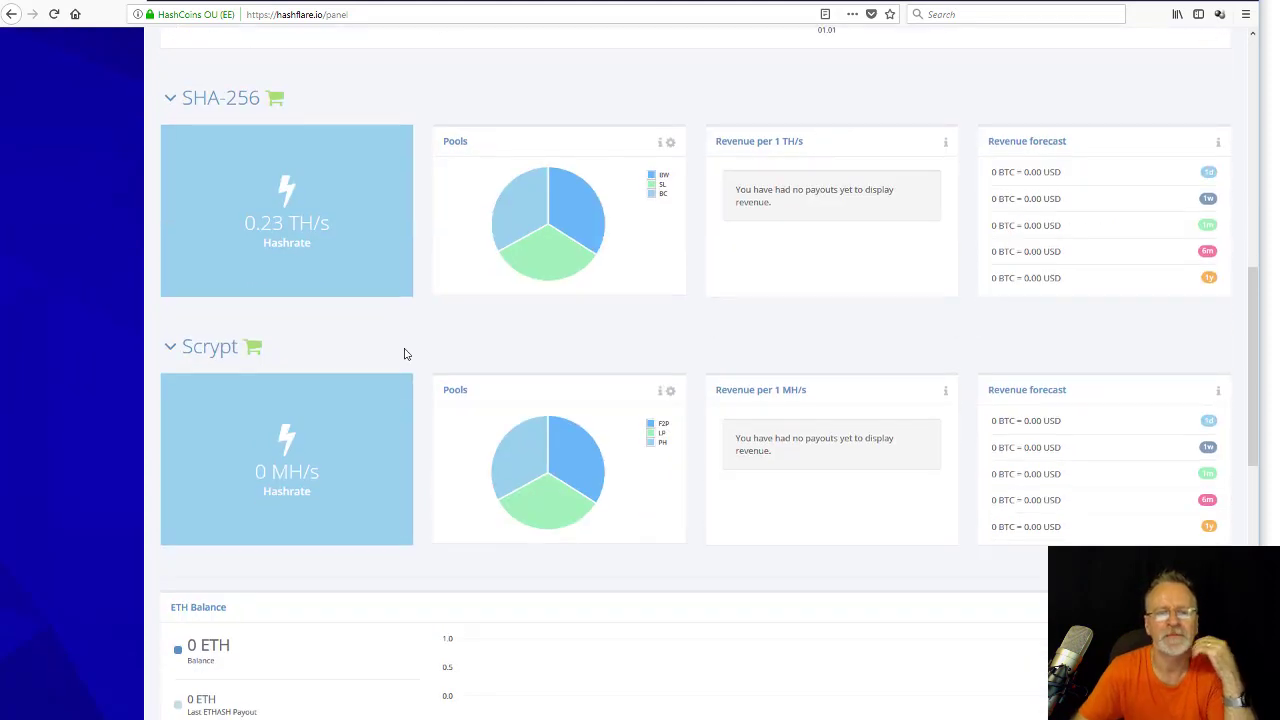